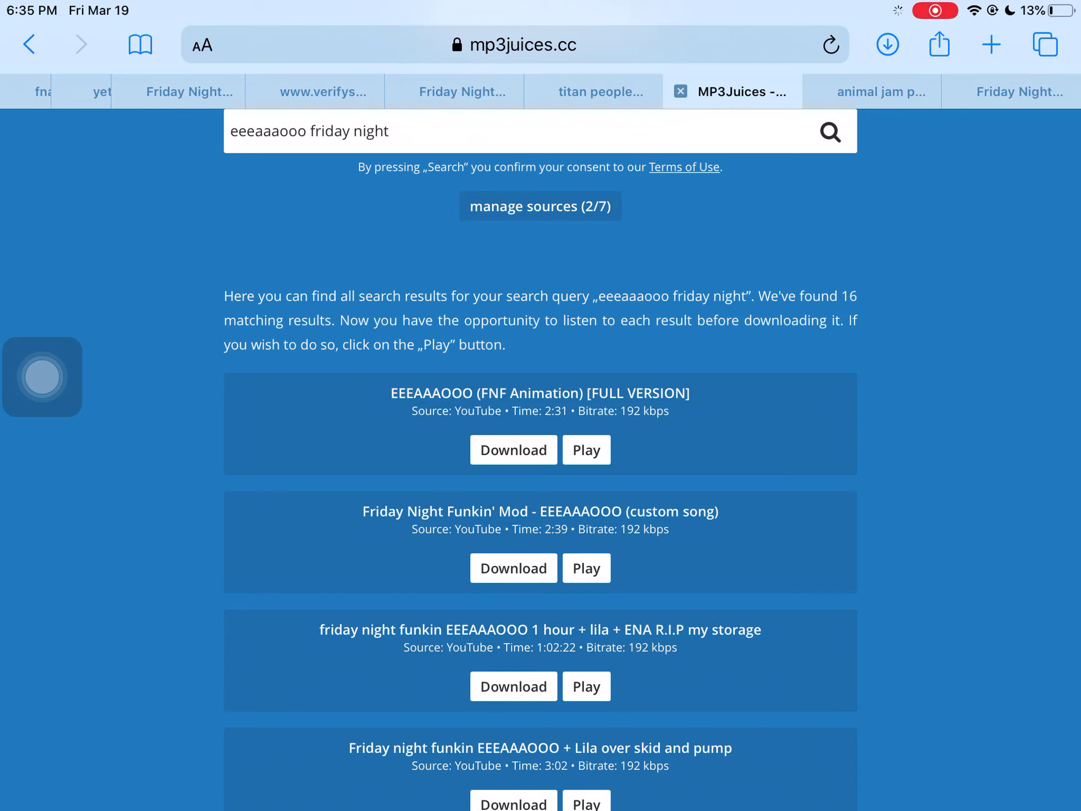
Step: Scroll the MP3Juices 'eeeaaaooo friday night' results, then go to the home screen
{"action": "scroll", "coordinate": [540, 450], "scroll_direction": "down", "scroll_amount": 5}
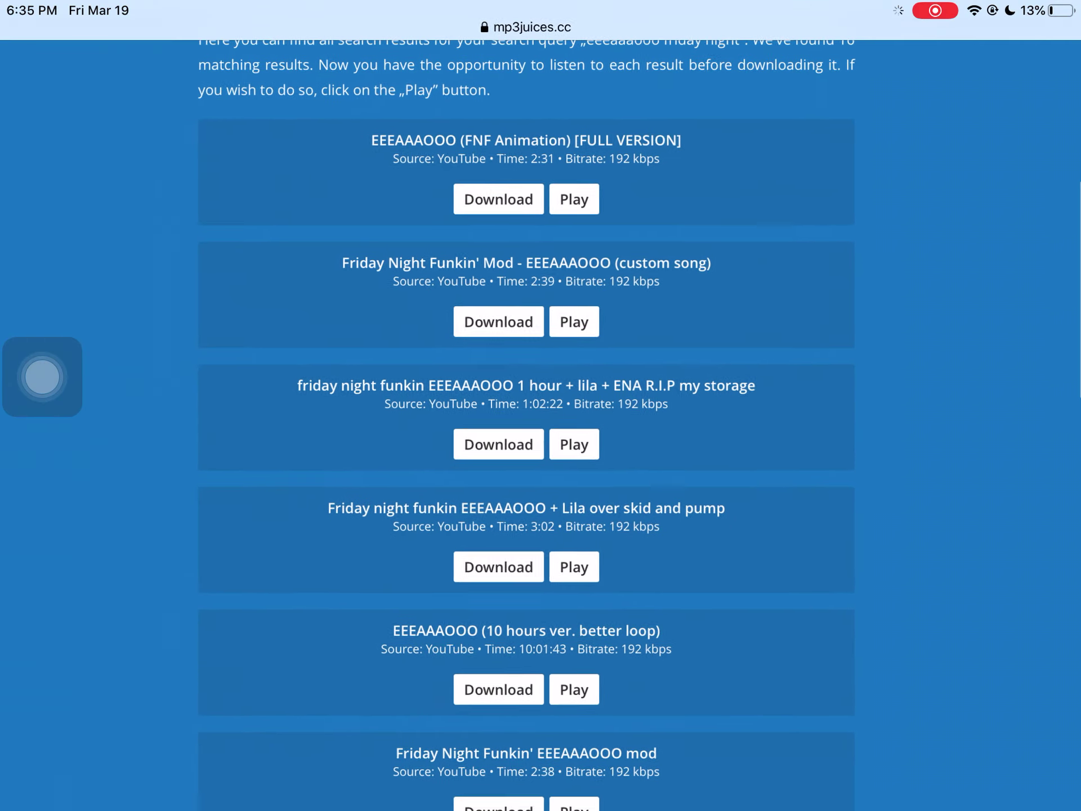
{"action": "scroll", "coordinate": [540, 405], "scroll_direction": "up", "scroll_amount": 5}
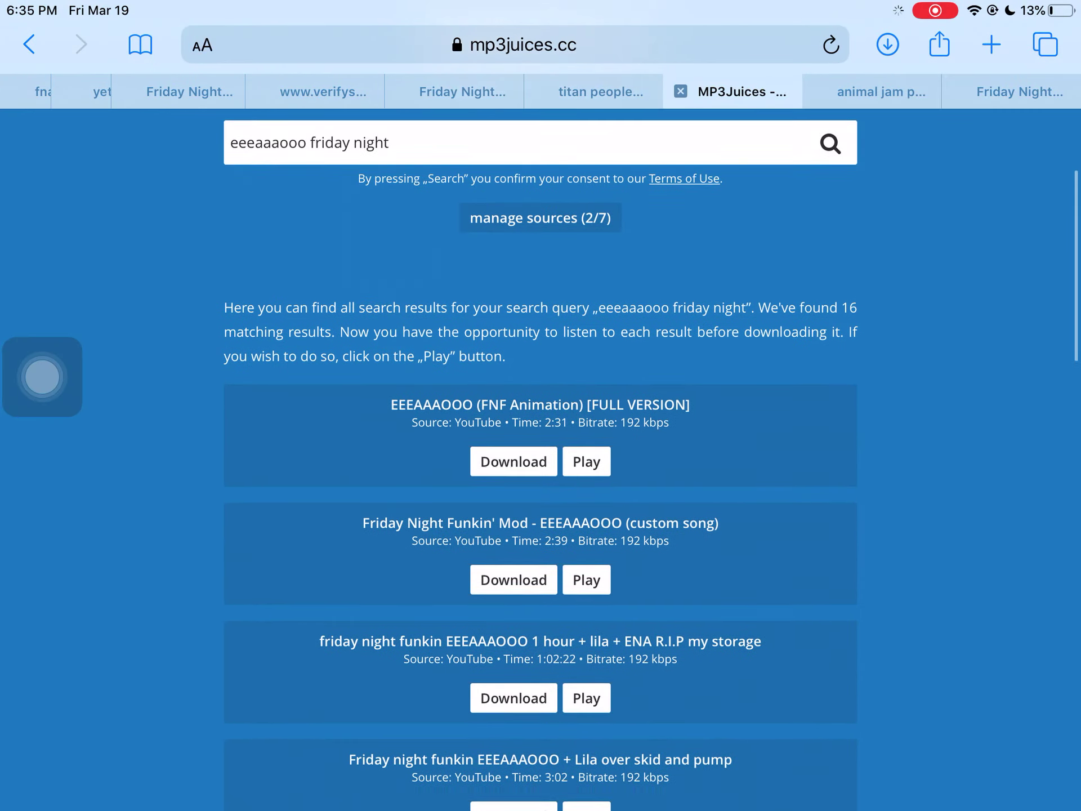
{"action": "scroll", "coordinate": [541, 450], "scroll_direction": "down", "scroll_amount": 3}
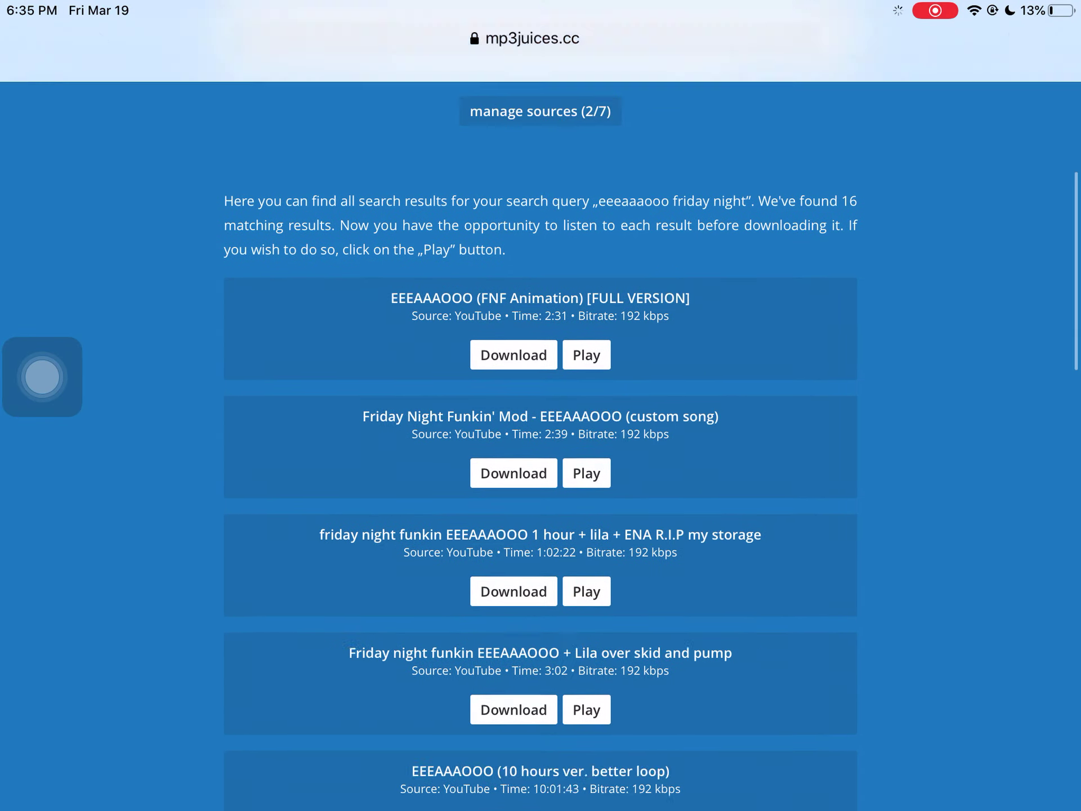
{"action": "scroll", "coordinate": [540, 450], "scroll_direction": "down", "scroll_amount": 7}
{"action": "scroll", "coordinate": [541, 451], "scroll_direction": "up", "scroll_amount": 2}
{"action": "key", "text": "super+h"}
{"action": "key", "text": "super+h"}
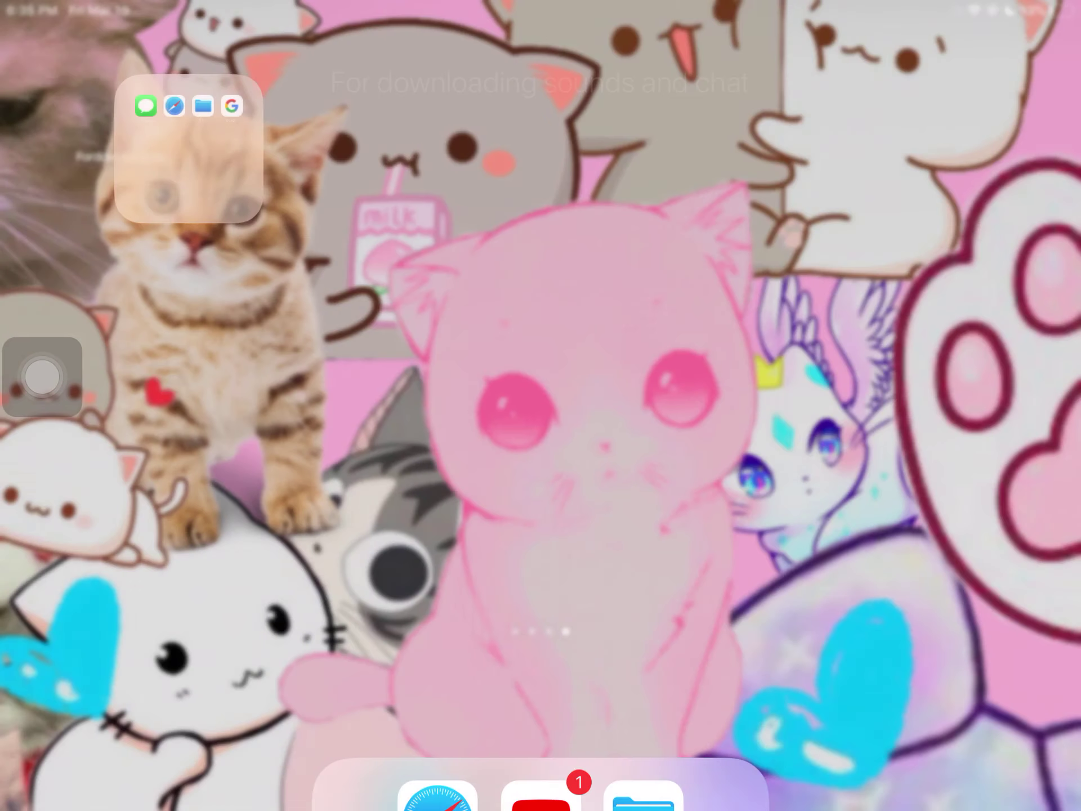
{"action": "left_click", "coordinate": [536, 720]}
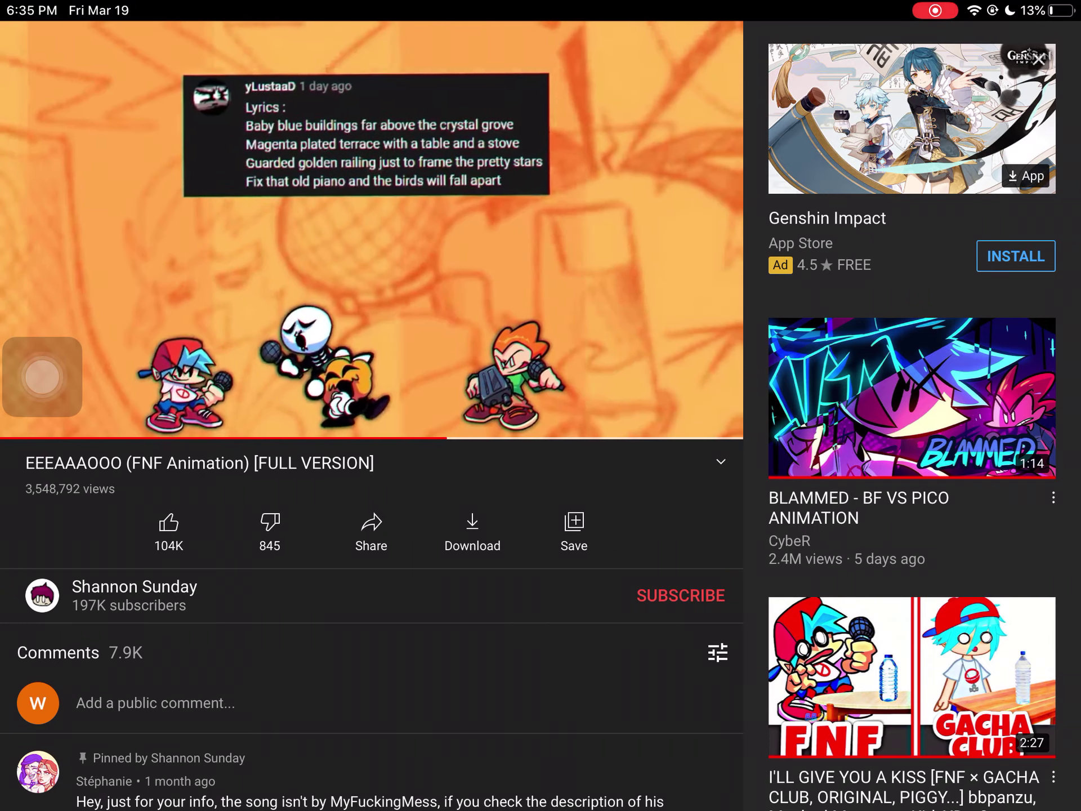
{"action": "key", "text": "super+h"}
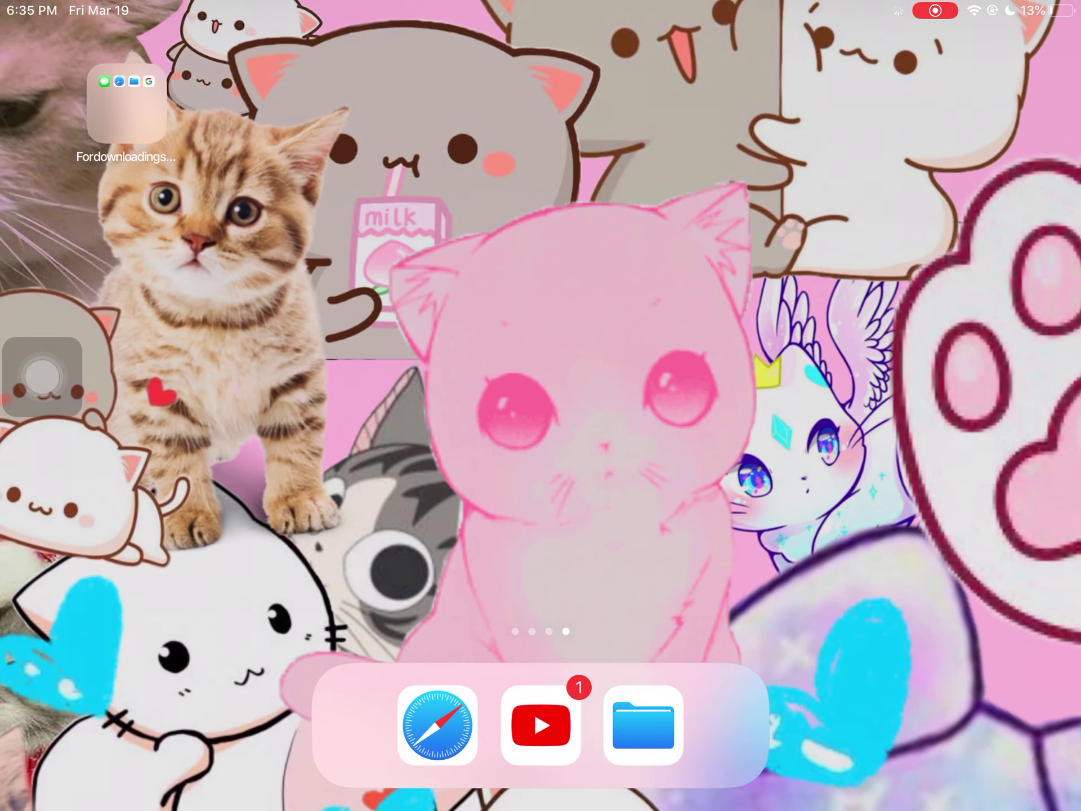
{"action": "left_click", "coordinate": [438, 725]}
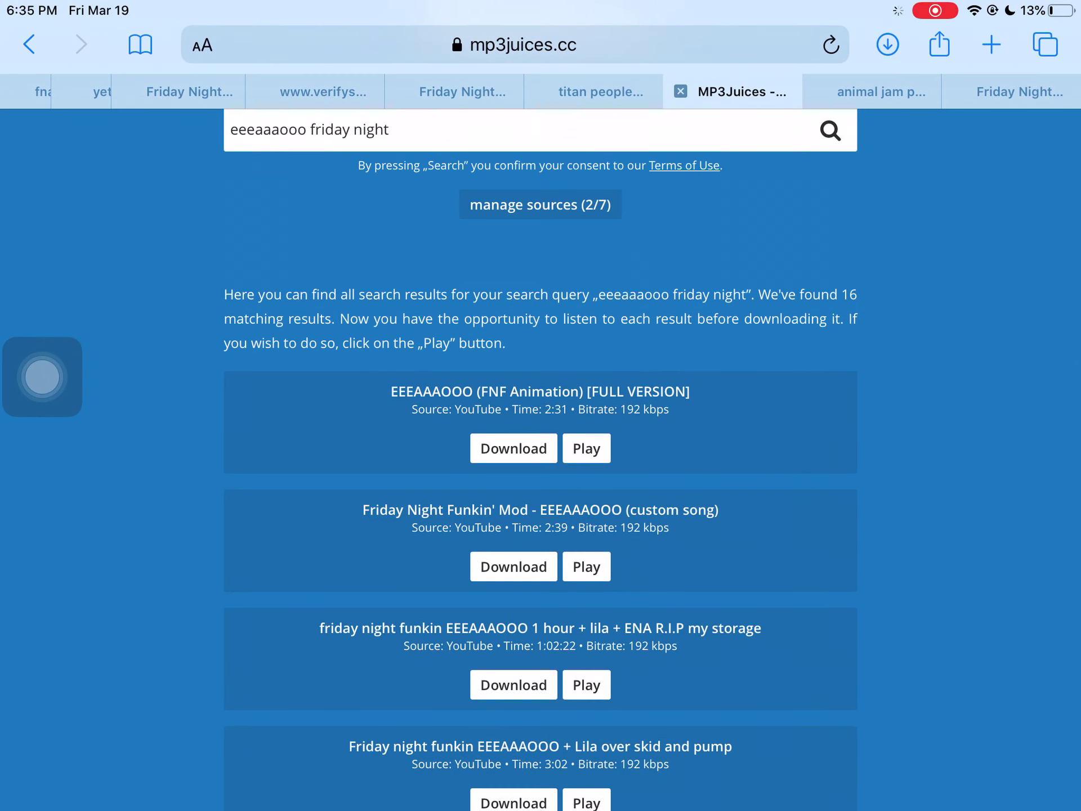
Step: Download the first result's mp3, check its progress in Safari downloads, then go Home
{"action": "left_click", "coordinate": [513, 449]}
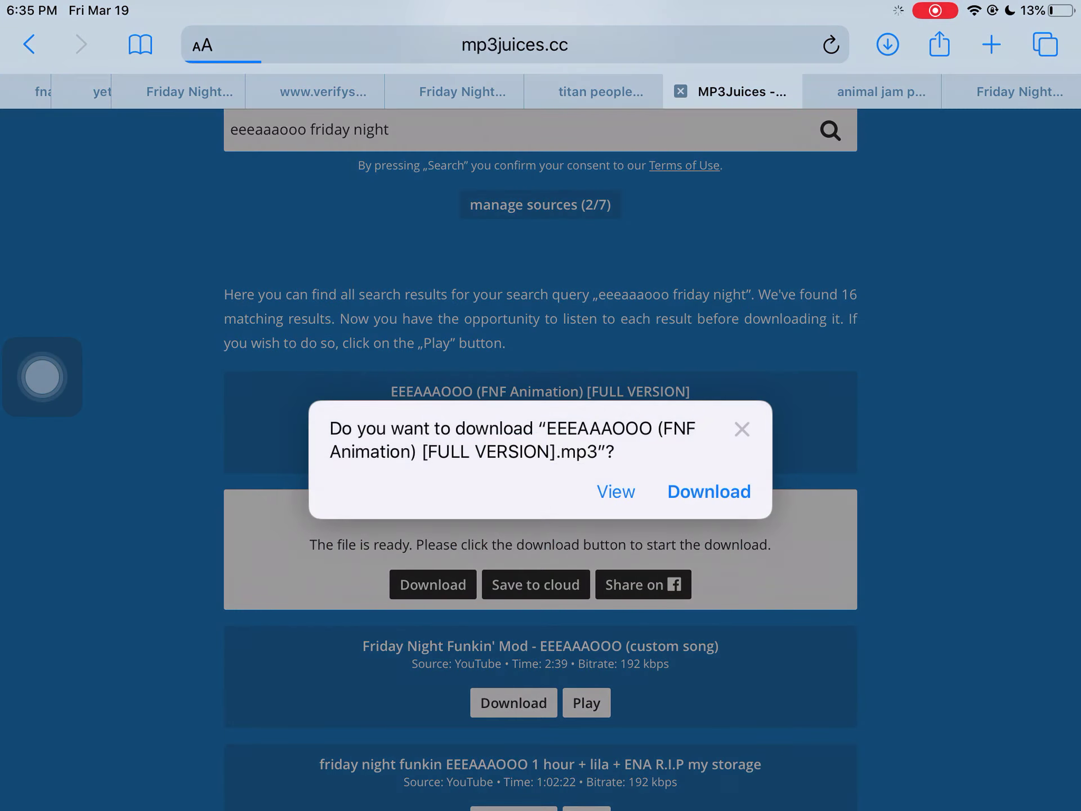
{"action": "left_click", "coordinate": [710, 491]}
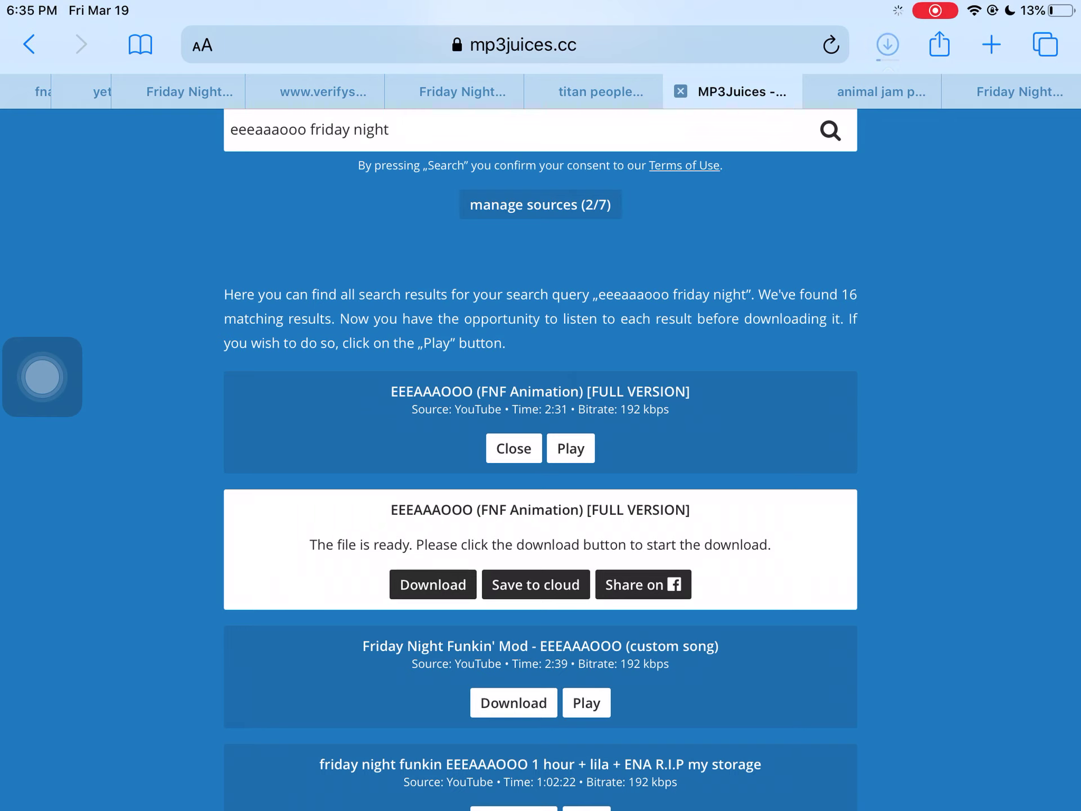
{"action": "left_click", "coordinate": [888, 45]}
{"action": "key", "text": "super+h"}
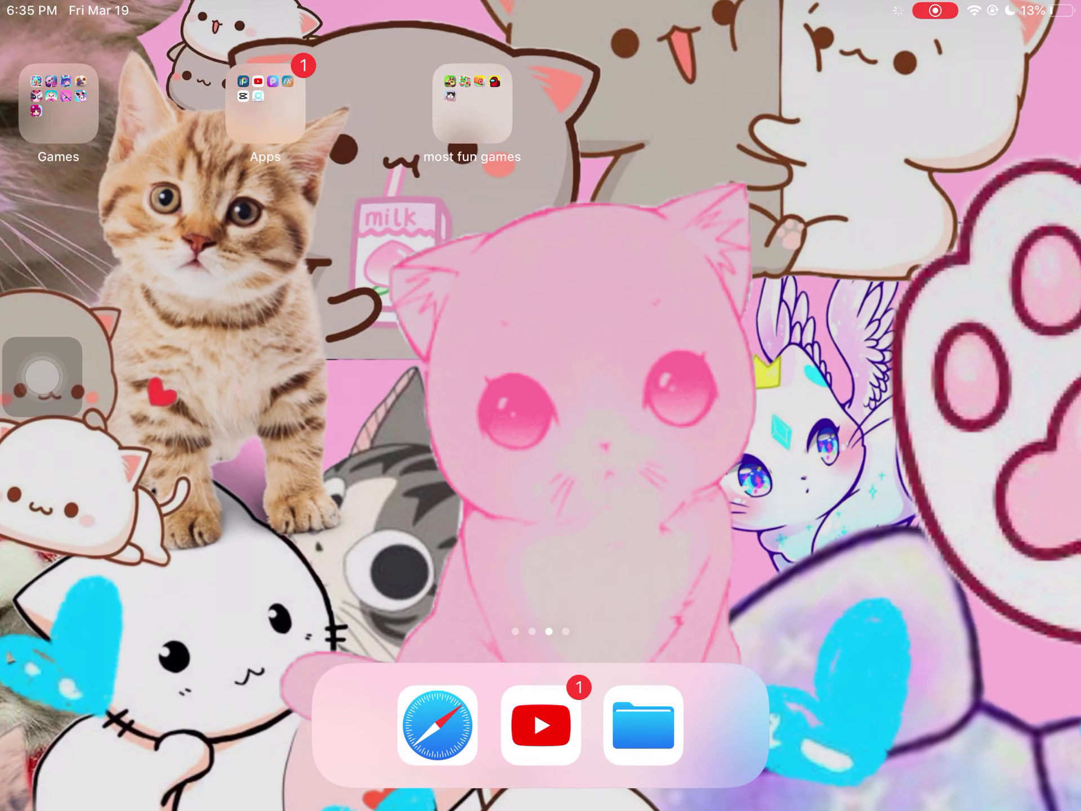
Step: Launch YouTube from the Apps folder, then return to the home screen
{"action": "left_click", "coordinate": [265, 103]}
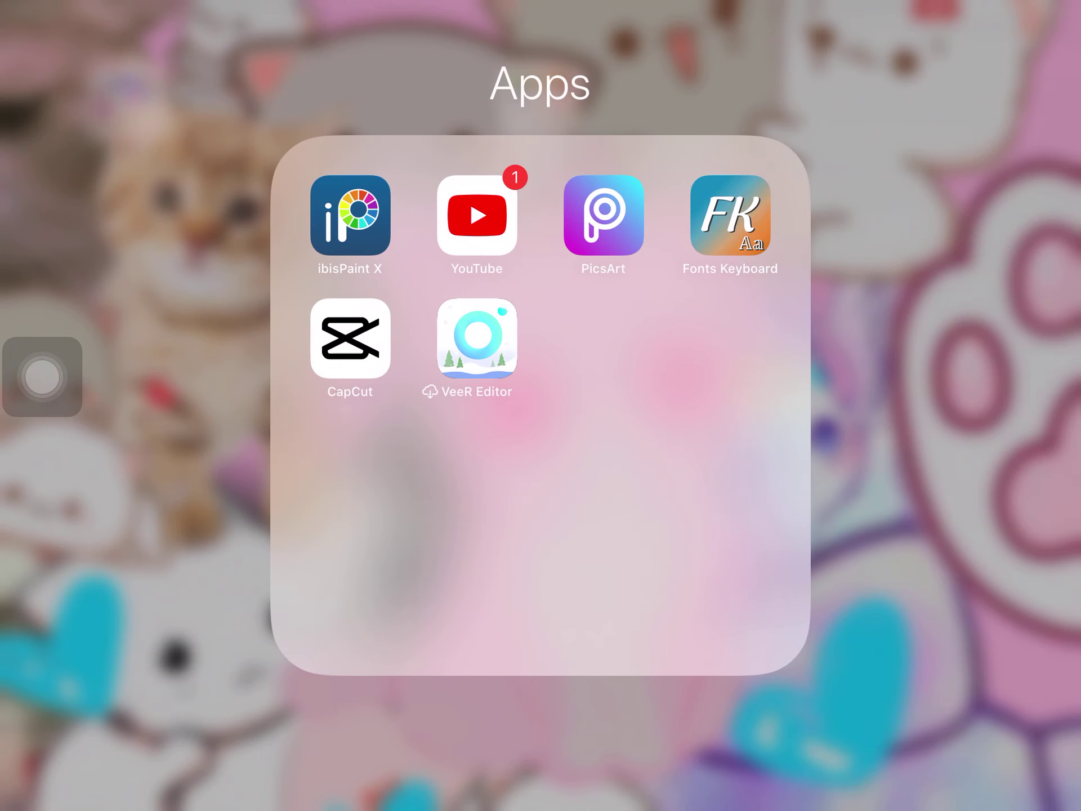
{"action": "left_click", "coordinate": [477, 215]}
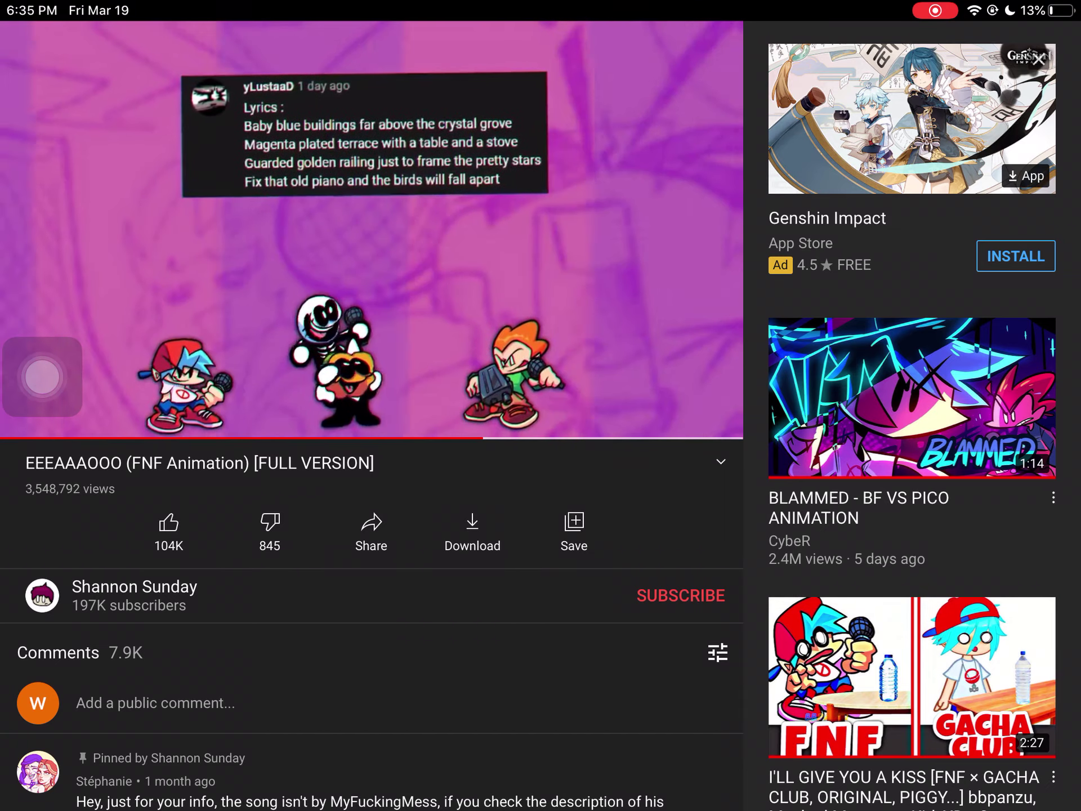
{"action": "key", "text": "super+h"}
{"action": "key", "text": "super+h"}
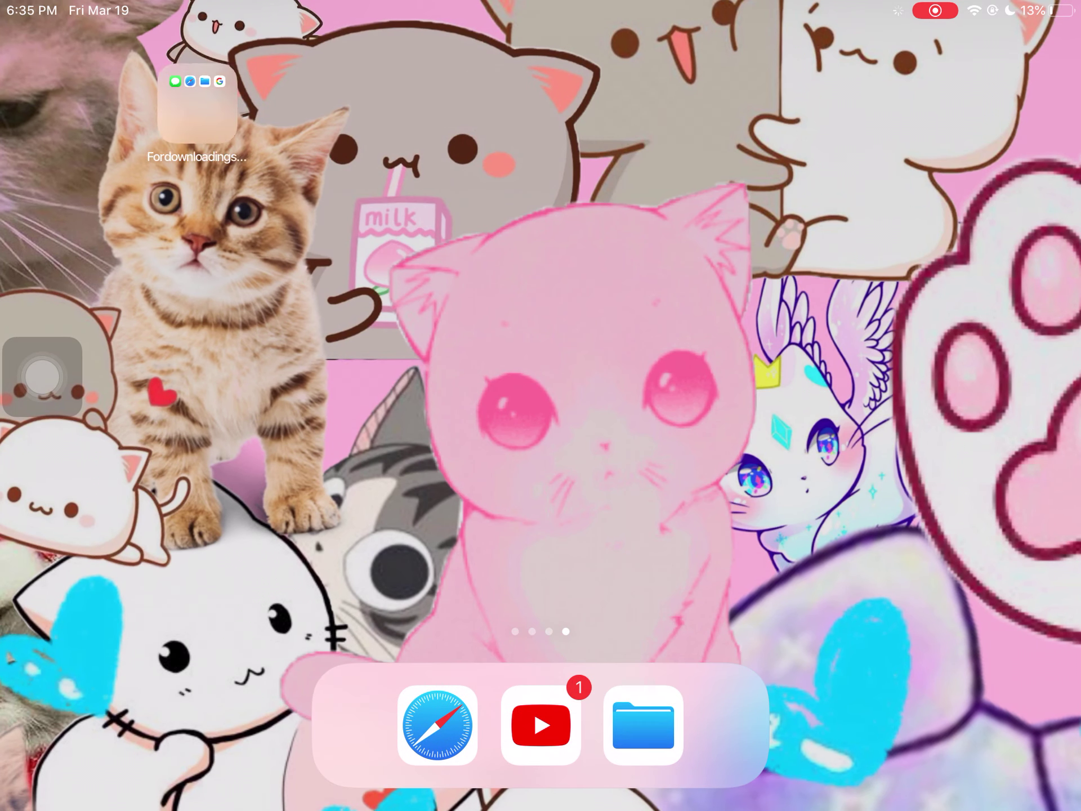
Step: Check Safari's mp3 results briefly, then reopen YouTube from the dock
{"action": "left_click", "coordinate": [438, 725]}
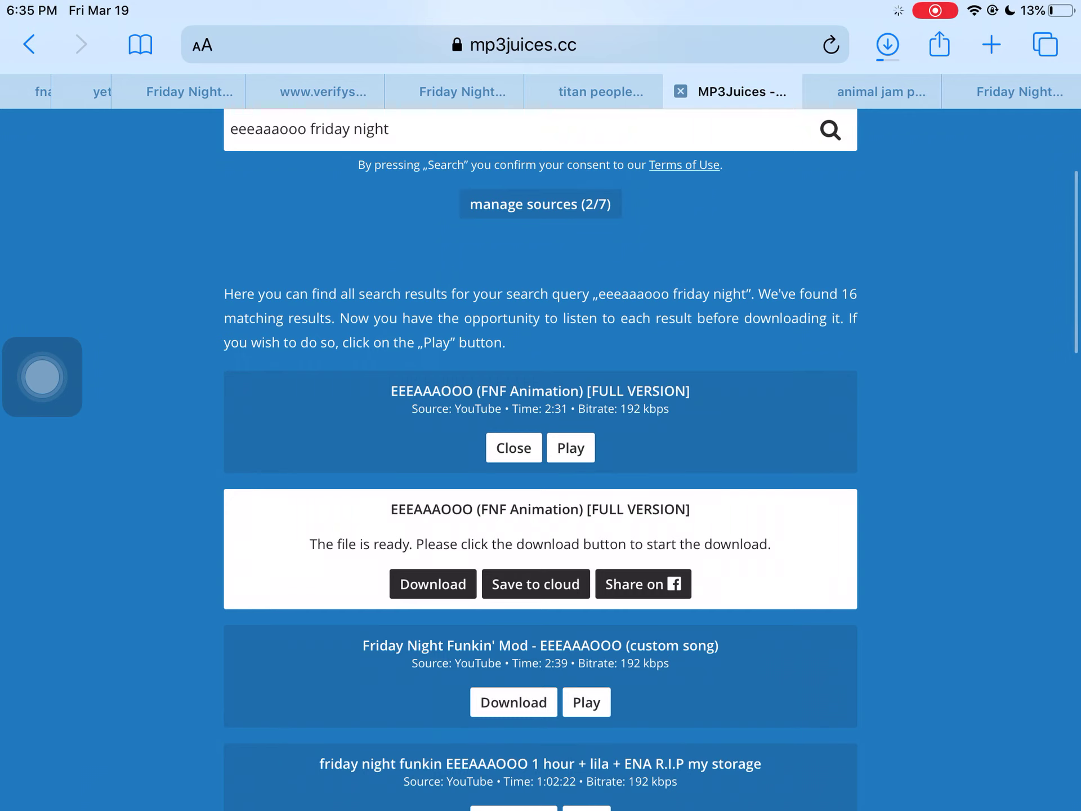
{"action": "key", "text": "super+h"}
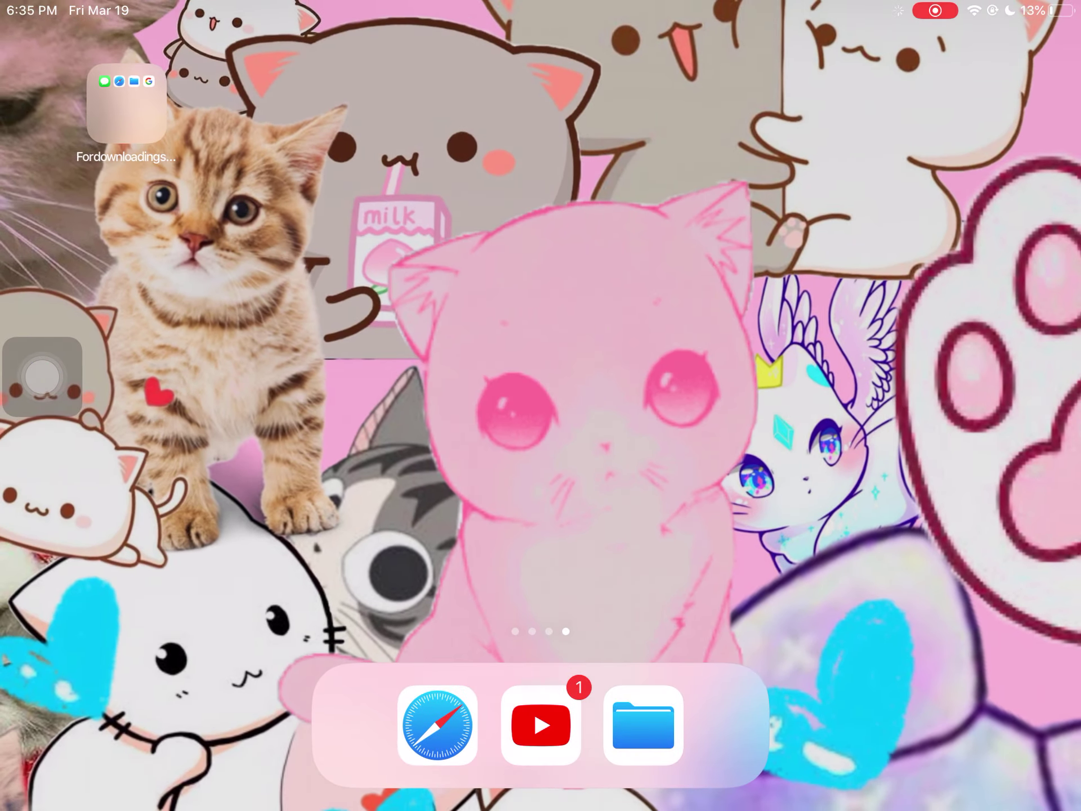
{"action": "left_click", "coordinate": [541, 724]}
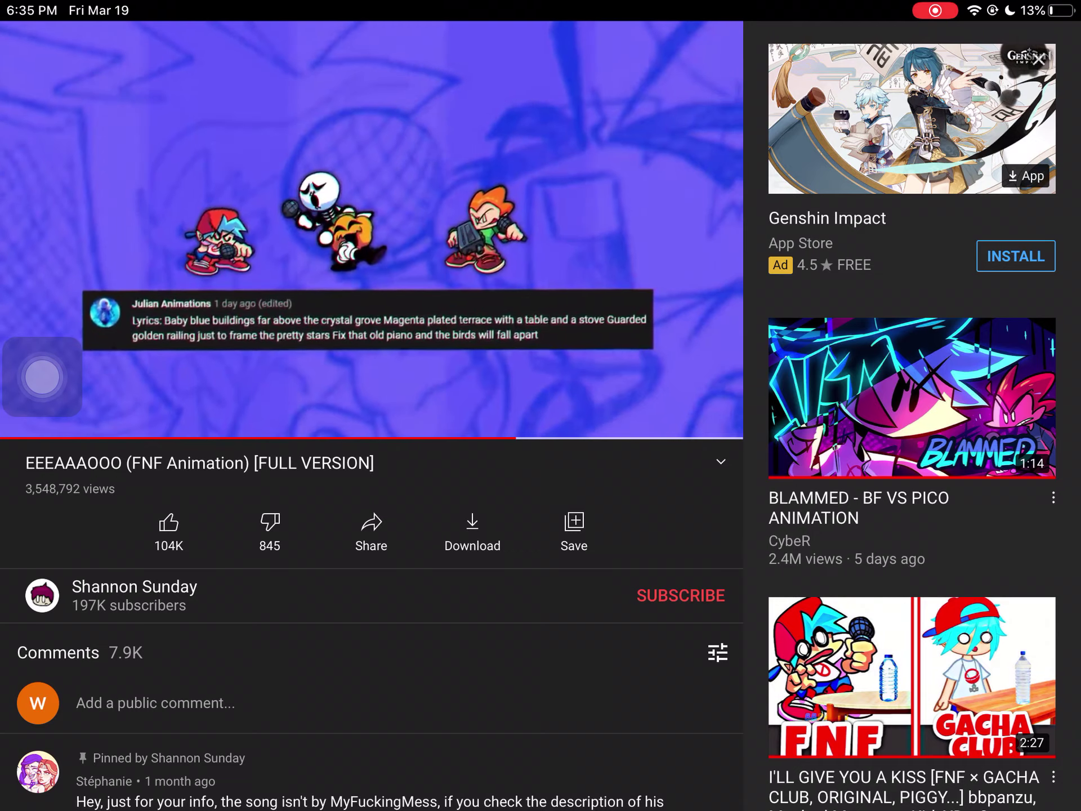
Step: Go to your own YouTube channel page through the account menu
{"action": "scroll", "coordinate": [43, 375], "scroll_direction": "up", "scroll_amount": 5}
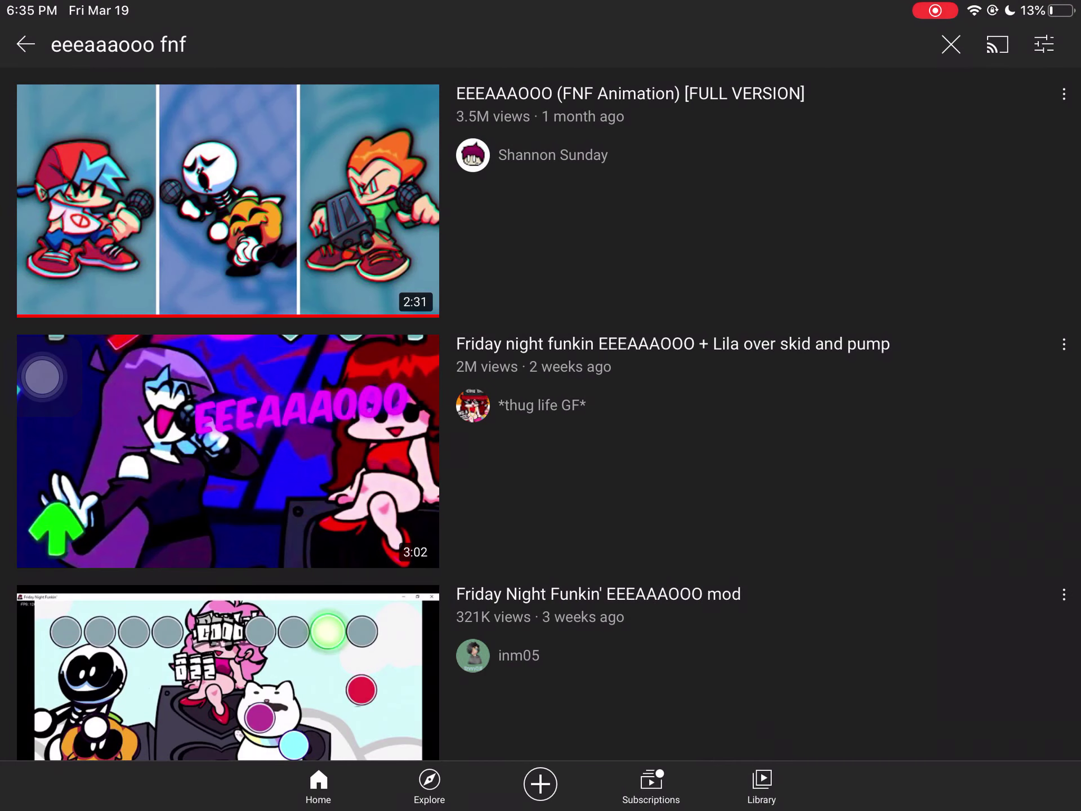
{"action": "scroll", "coordinate": [42, 375], "scroll_direction": "left", "scroll_amount": 5}
{"action": "scroll", "coordinate": [42, 376], "scroll_direction": "left", "scroll_amount": 5}
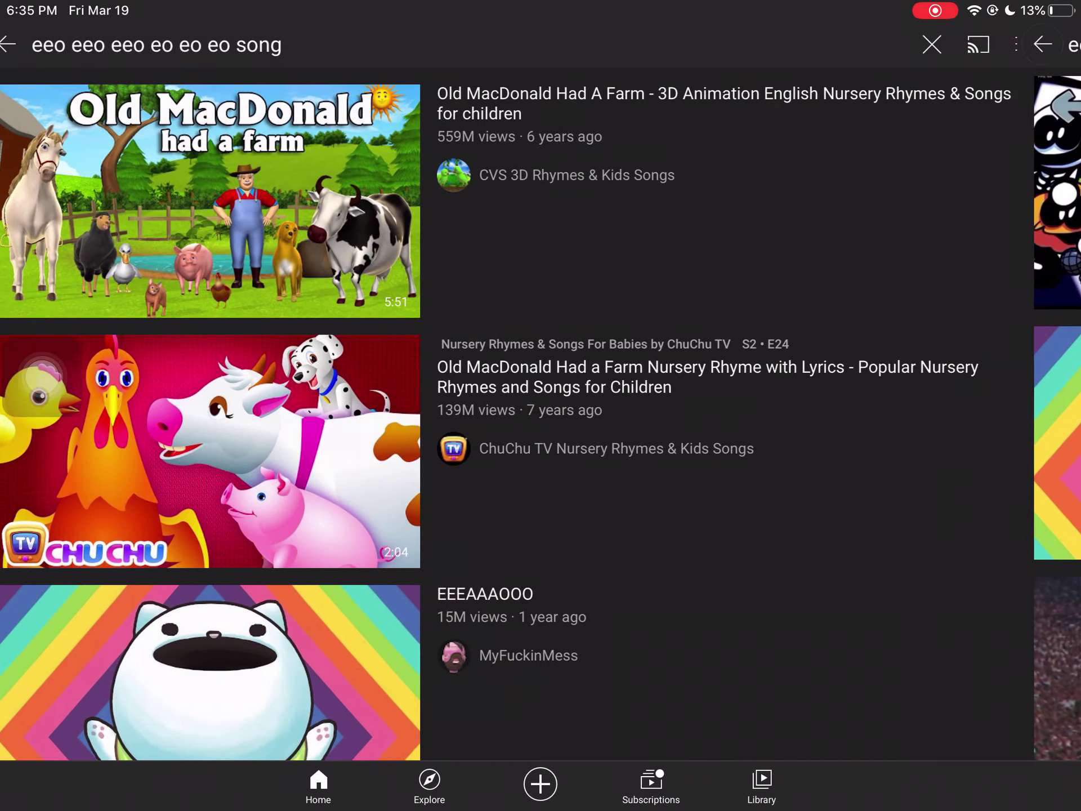
{"action": "scroll", "coordinate": [43, 376], "scroll_direction": "left", "scroll_amount": 5}
{"action": "scroll", "coordinate": [42, 376], "scroll_direction": "left", "scroll_amount": 5}
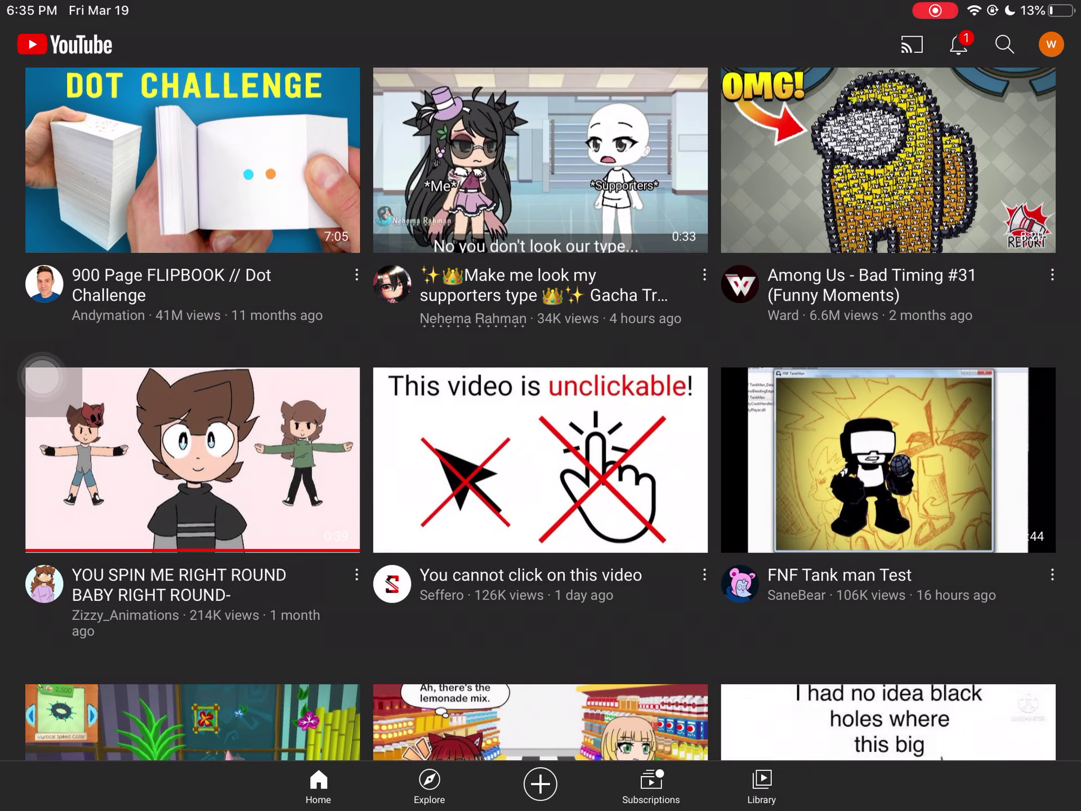
{"action": "left_click", "coordinate": [1051, 45]}
{"action": "left_click", "coordinate": [350, 312]}
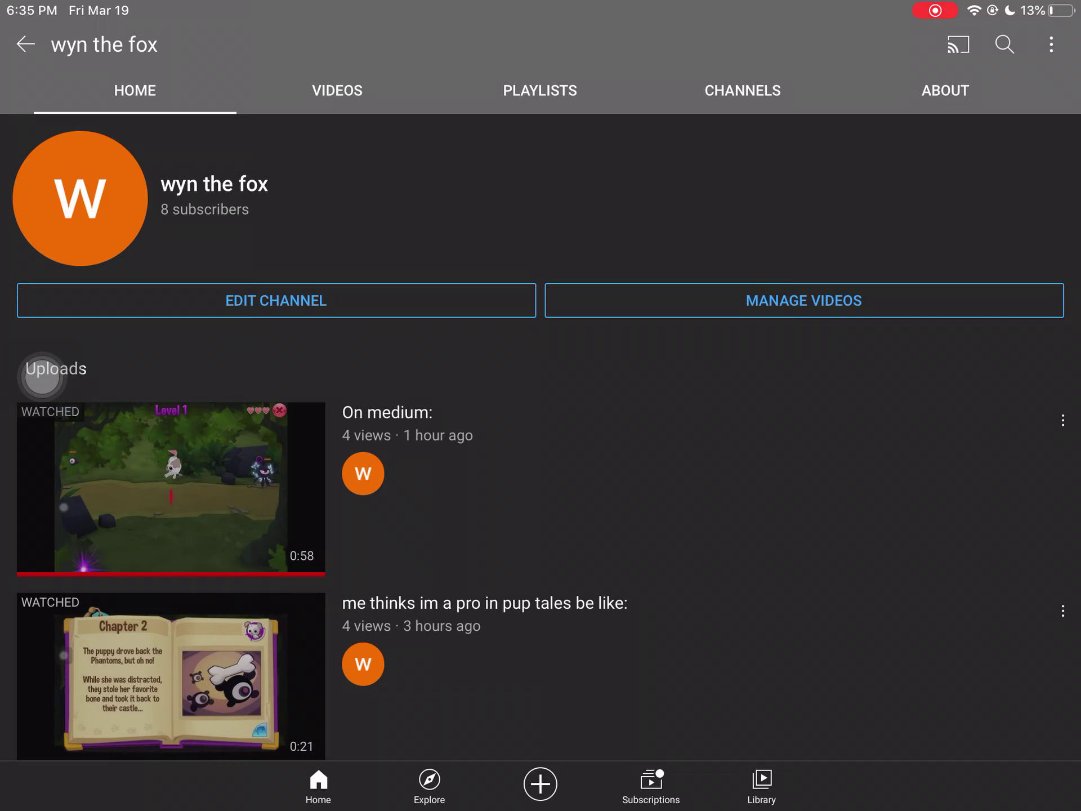
Step: Play the 'Pose your crush! (meme)' upload and shrink it to the miniplayer
{"action": "scroll", "coordinate": [42, 376], "scroll_direction": "down", "scroll_amount": 3}
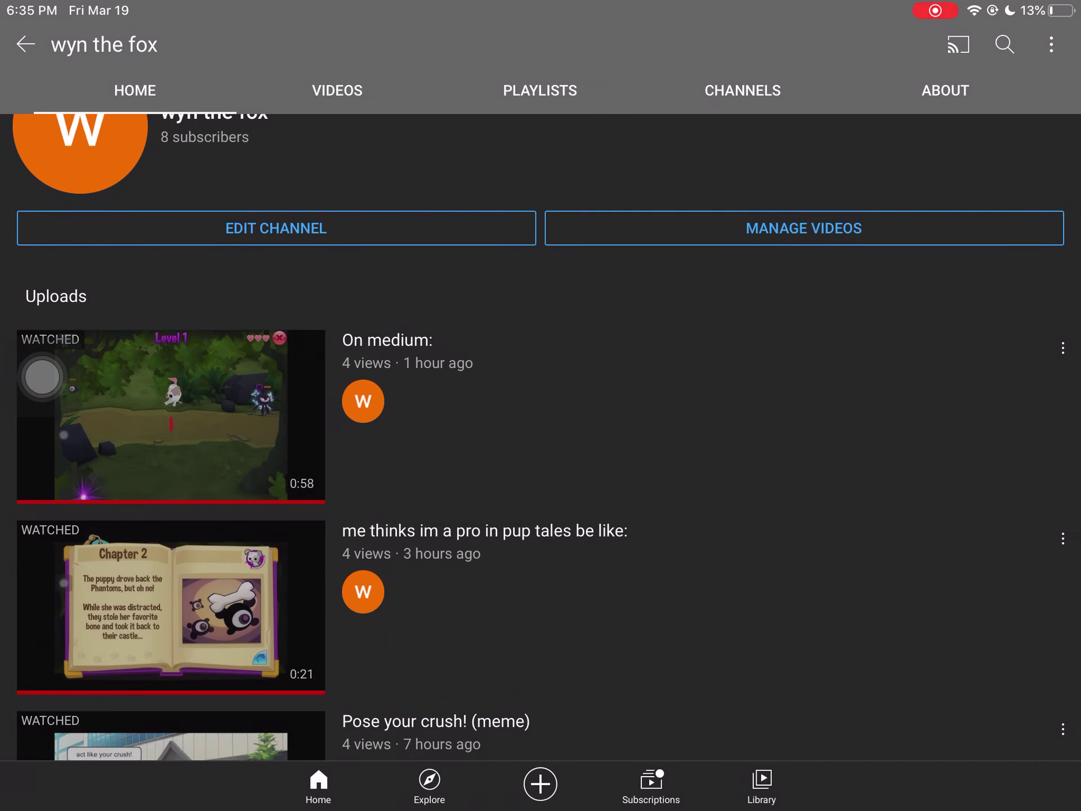
{"action": "scroll", "coordinate": [541, 451], "scroll_direction": "down", "scroll_amount": 5}
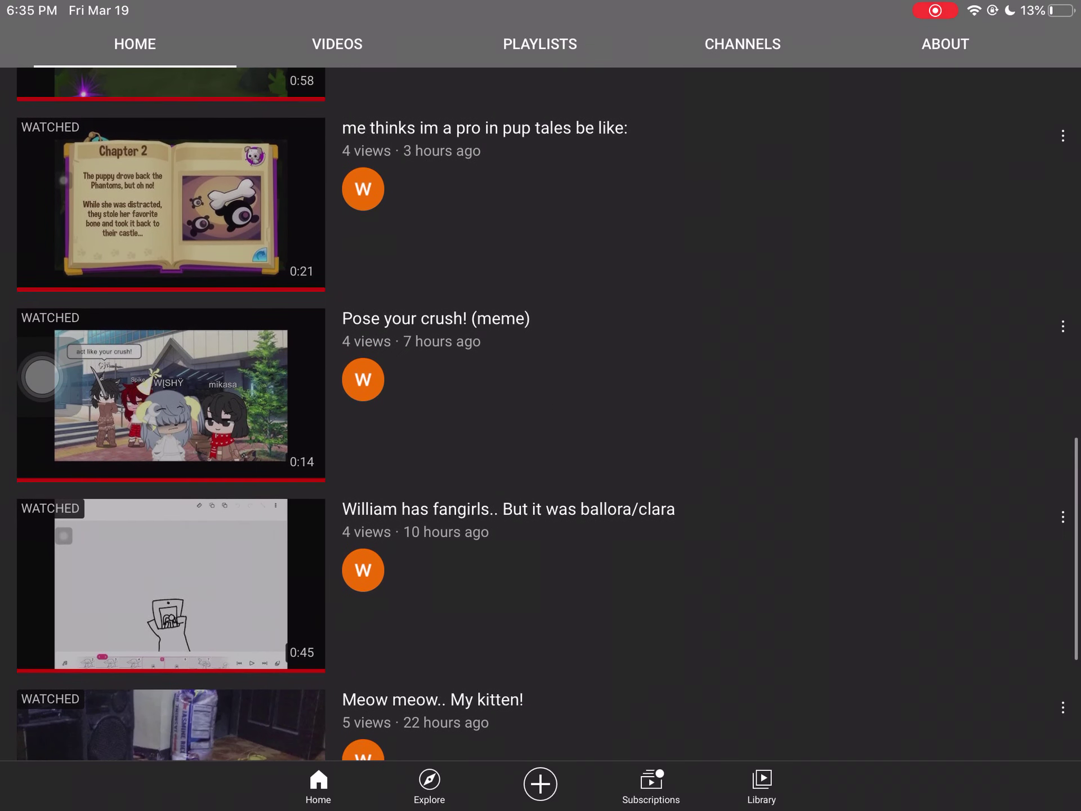
{"action": "left_click", "coordinate": [507, 394]}
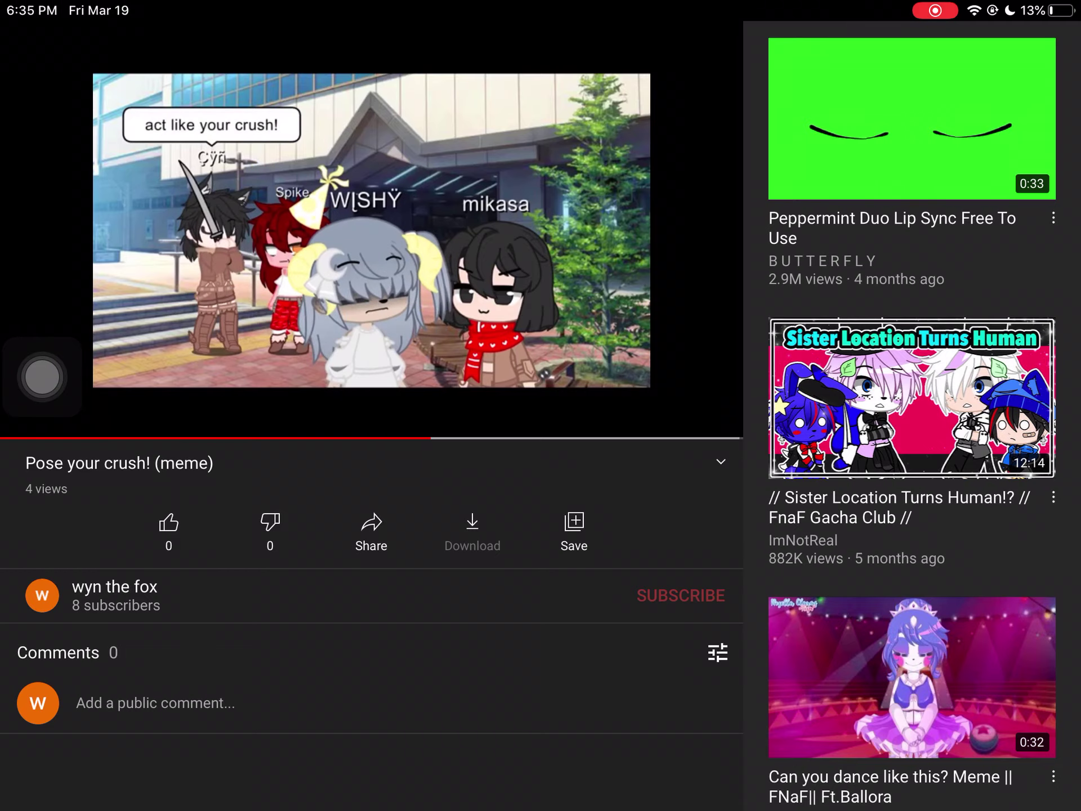
{"action": "left_click", "coordinate": [371, 231]}
Step: Close the YouTube miniplayer, open Files, and dismiss the Hello Kitty preview
{"action": "left_click", "coordinate": [25, 46]}
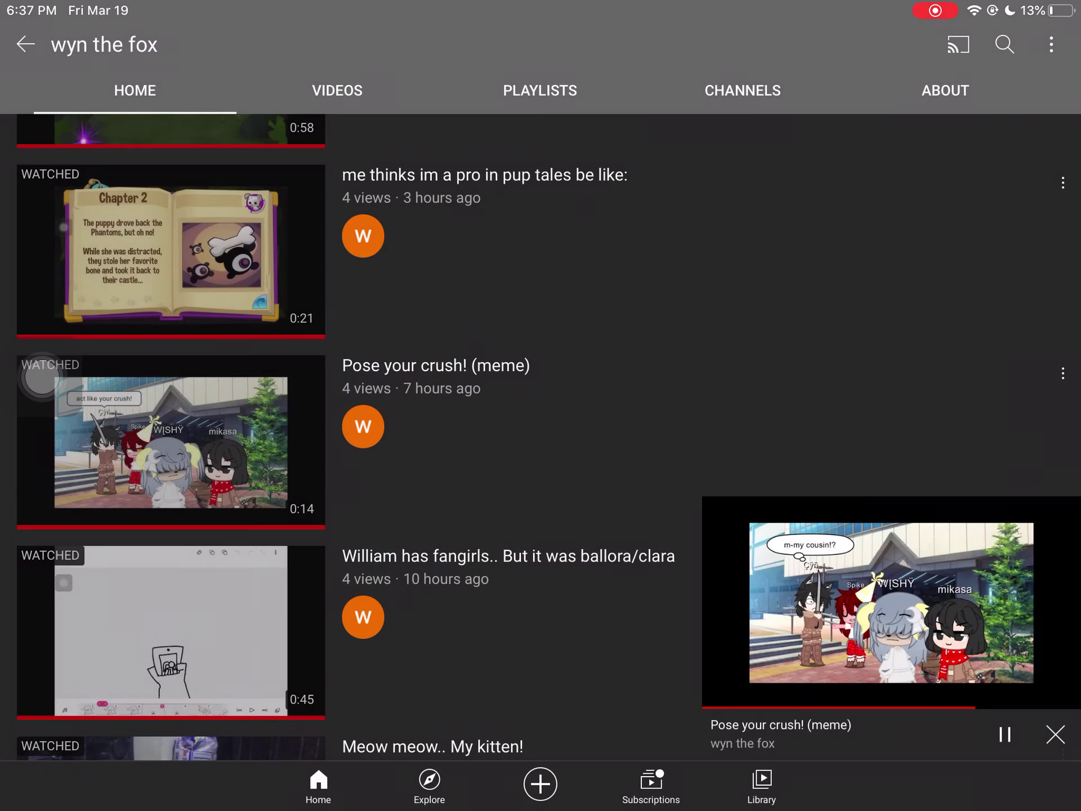
{"action": "left_click", "coordinate": [1054, 731]}
{"action": "left_click_drag", "start_coordinate": [541, 805], "coordinate": [541, 507]}
{"action": "left_click", "coordinate": [643, 726]}
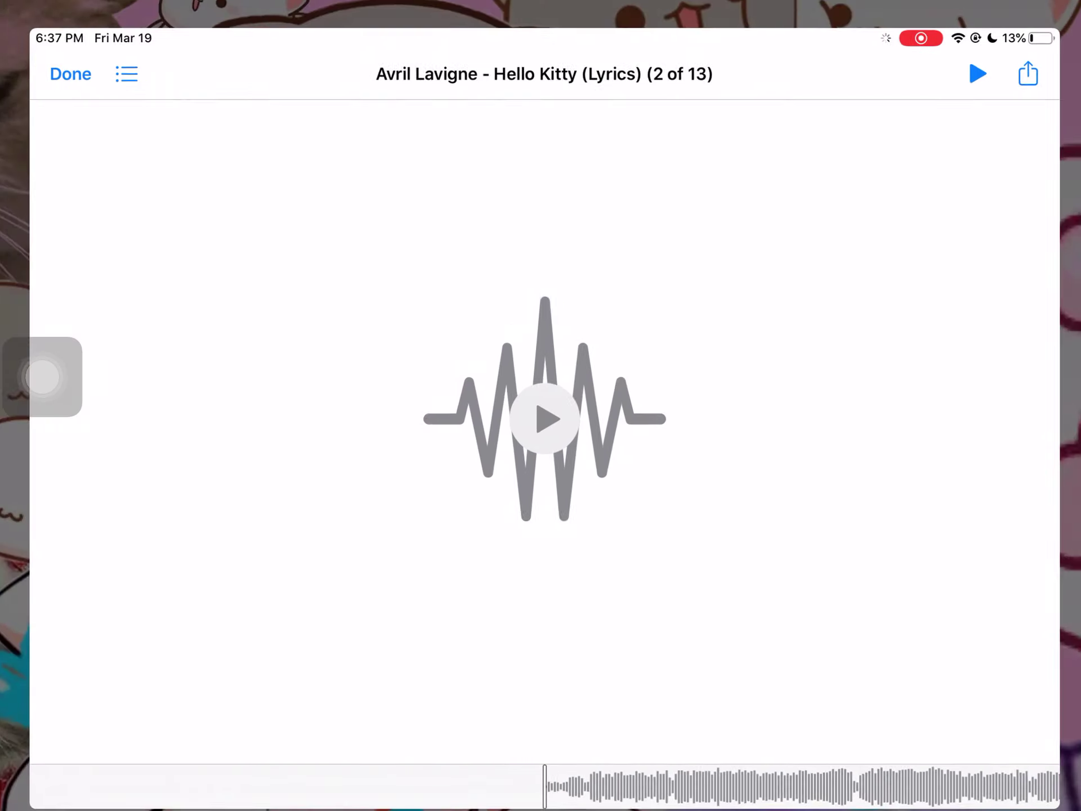
{"action": "left_click", "coordinate": [44, 47]}
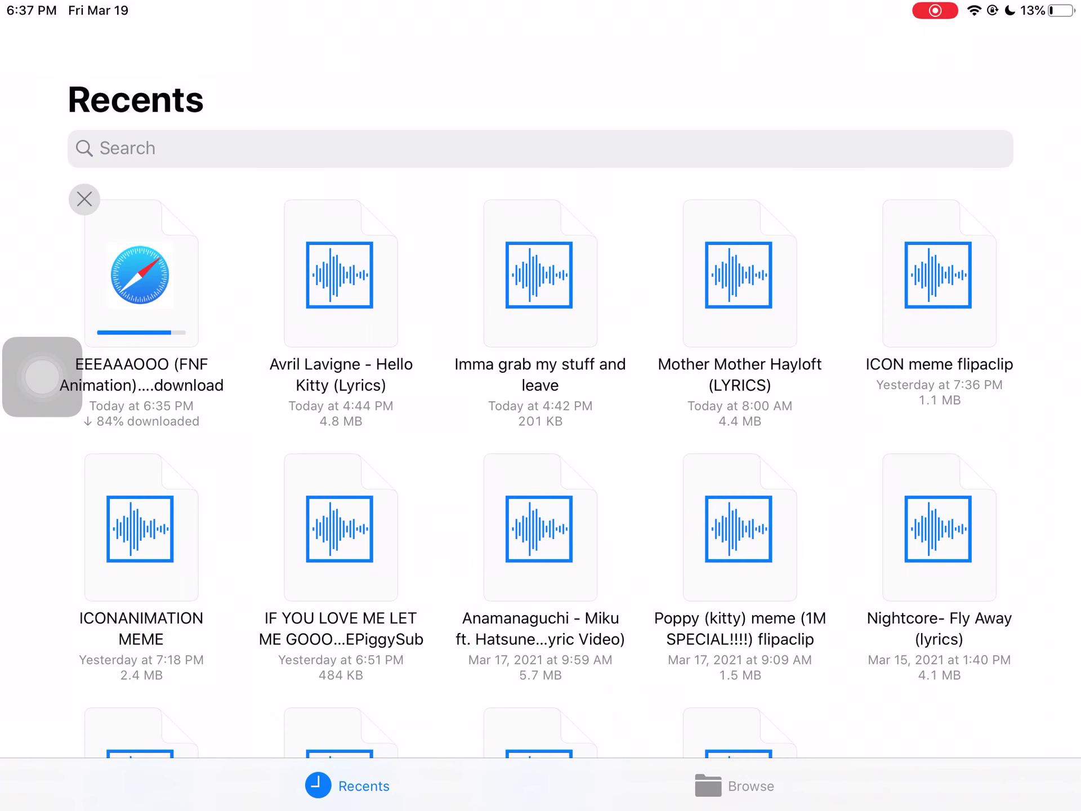
Step: Check the screen recording options in Control Center, then return to Recents
{"action": "scroll", "coordinate": [540, 423], "scroll_direction": "up", "scroll_amount": 2}
{"action": "left_click", "coordinate": [42, 376]}
{"action": "left_click", "coordinate": [653, 436]}
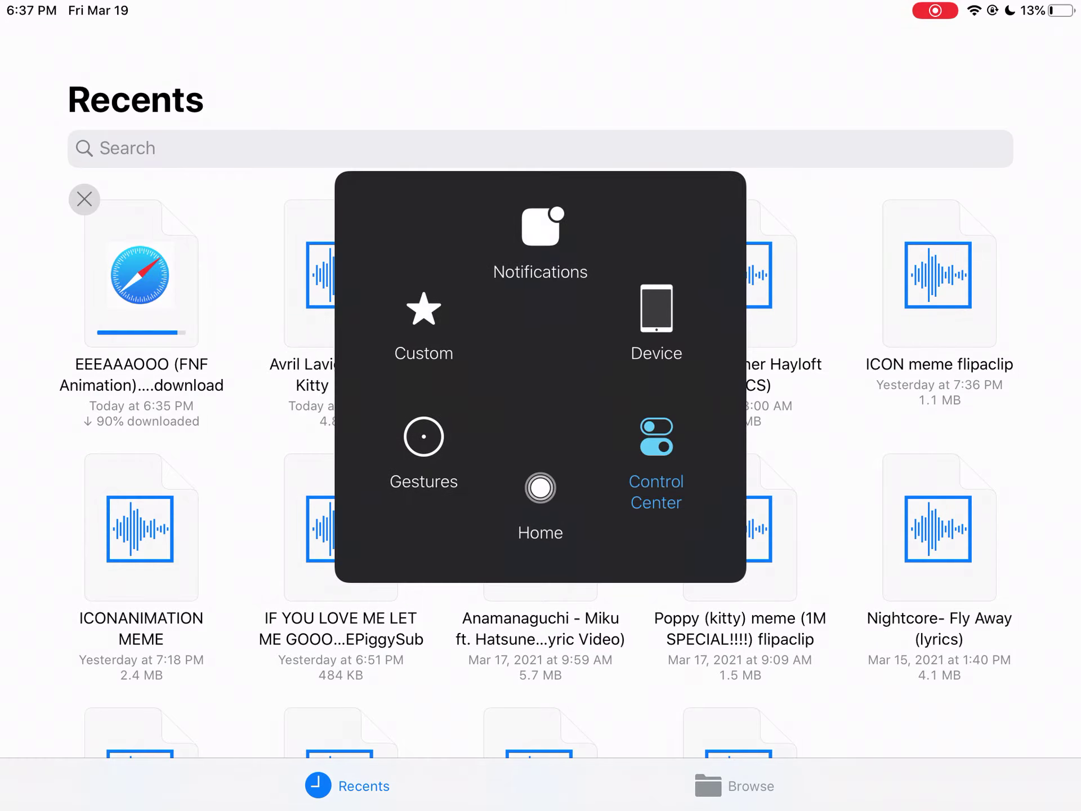
{"action": "left_click", "coordinate": [769, 508]}
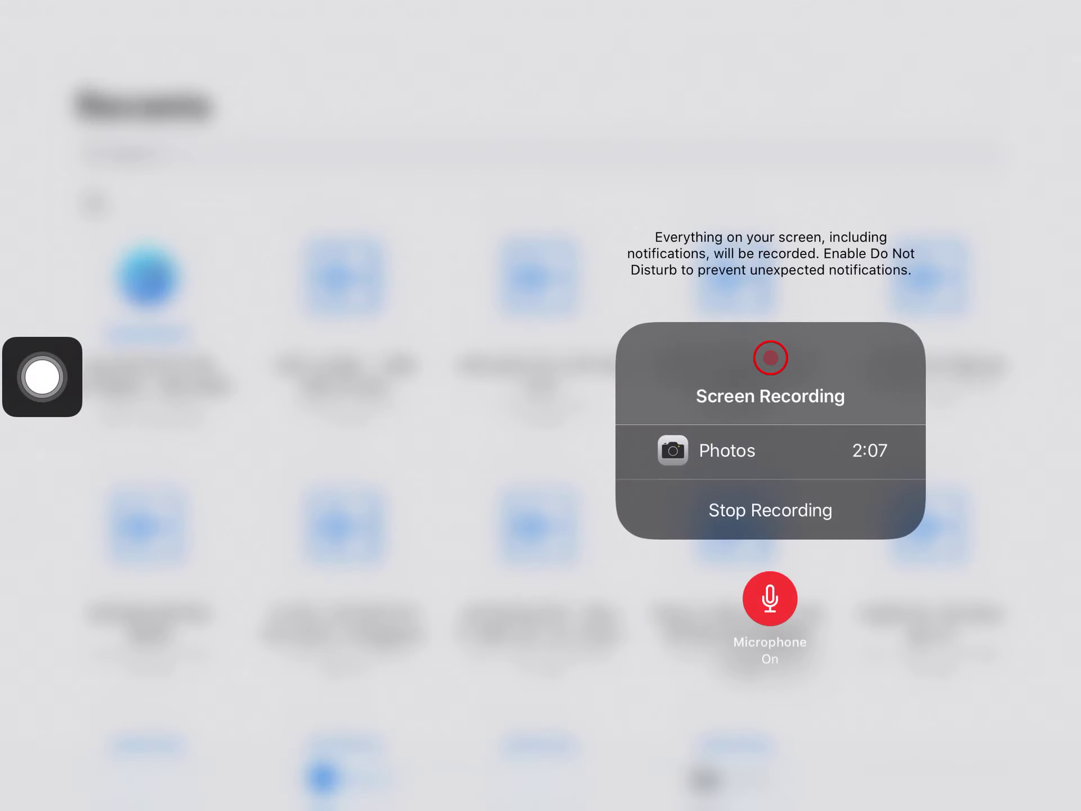
{"action": "left_click", "coordinate": [338, 563]}
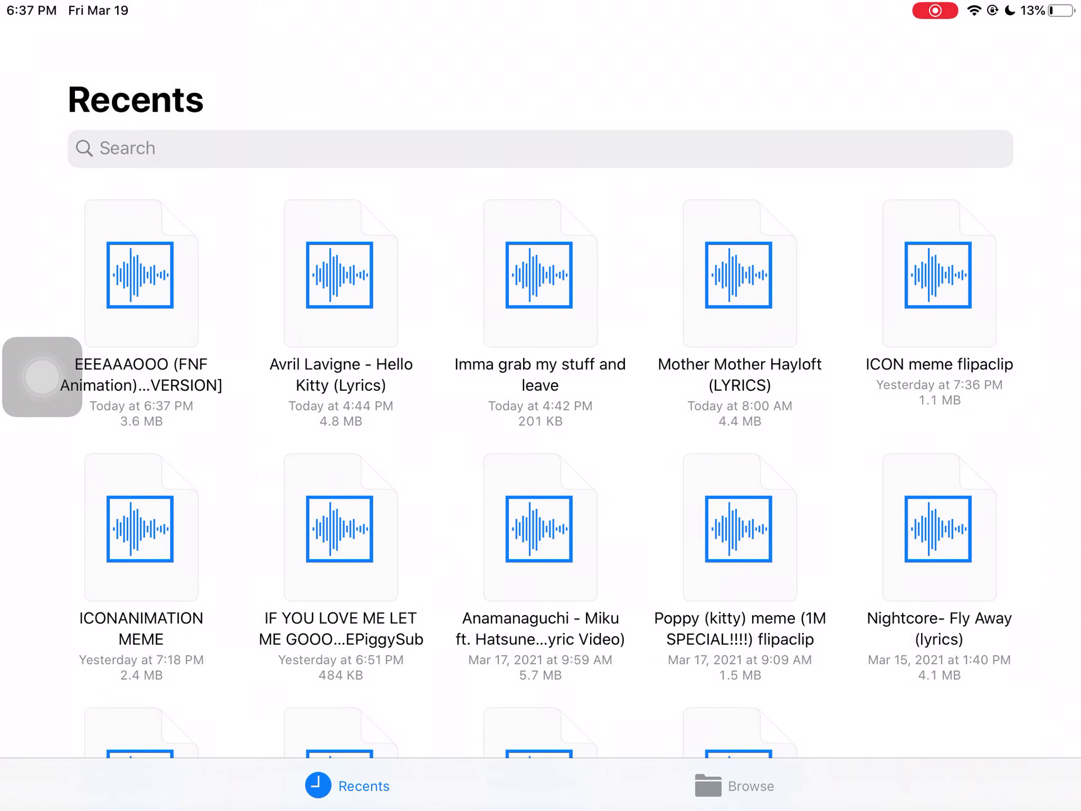
Step: Play the downloaded EEEAAAOOO track in Files and close its preview
{"action": "left_click", "coordinate": [141, 276]}
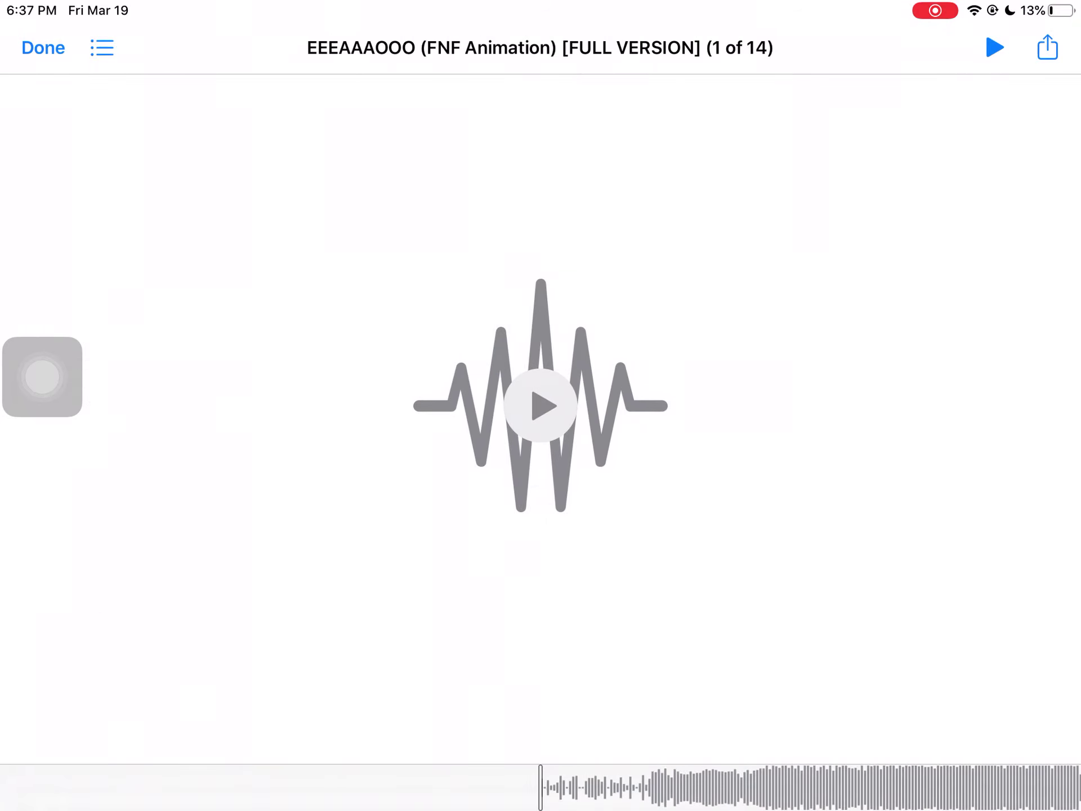
{"action": "left_click", "coordinate": [540, 406]}
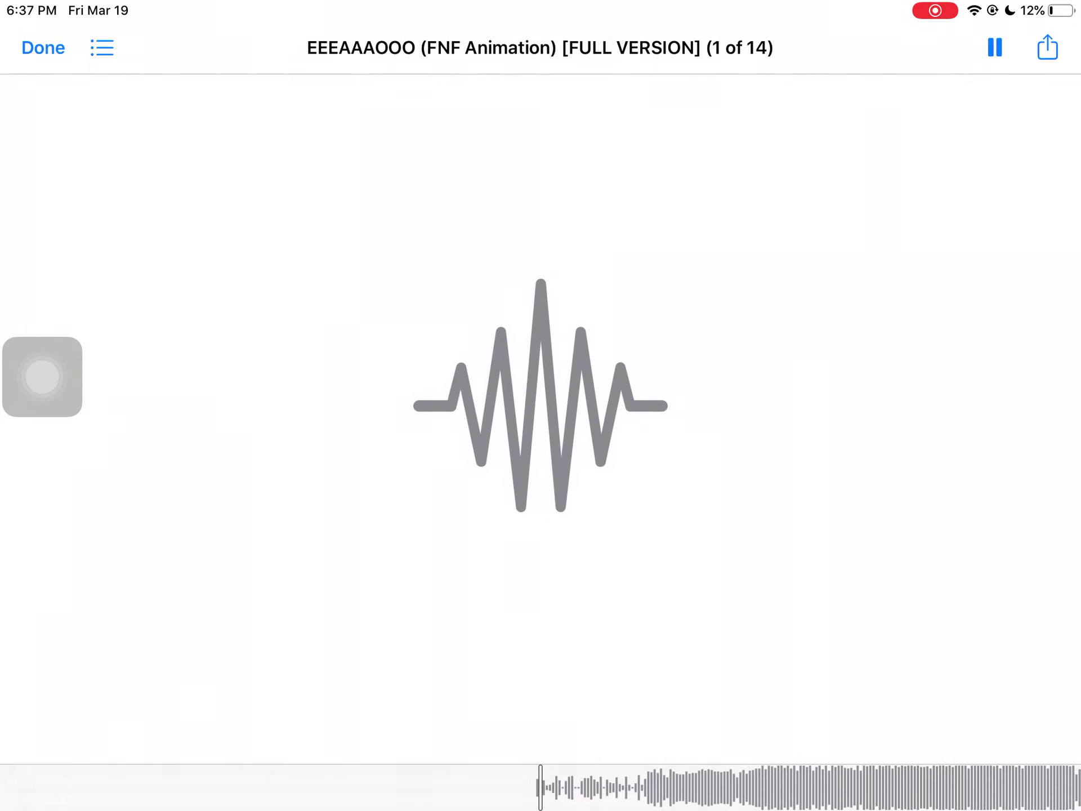
{"action": "left_click", "coordinate": [44, 48]}
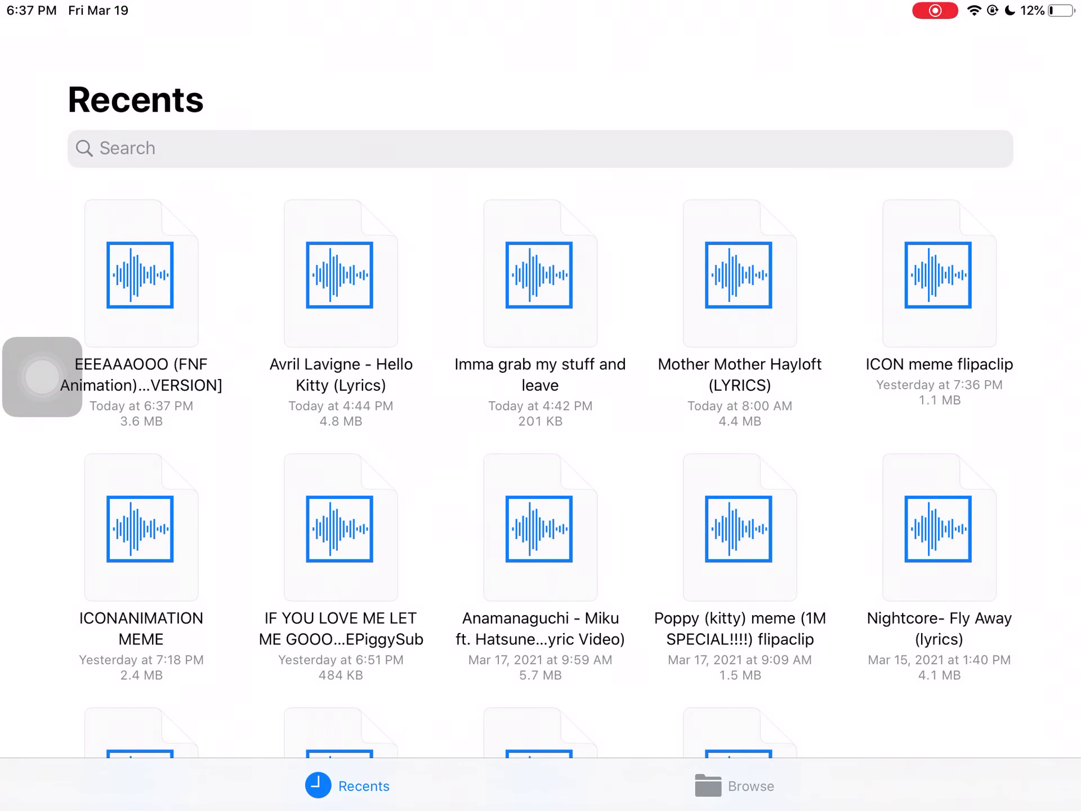
{"action": "right_click", "coordinate": [141, 277]}
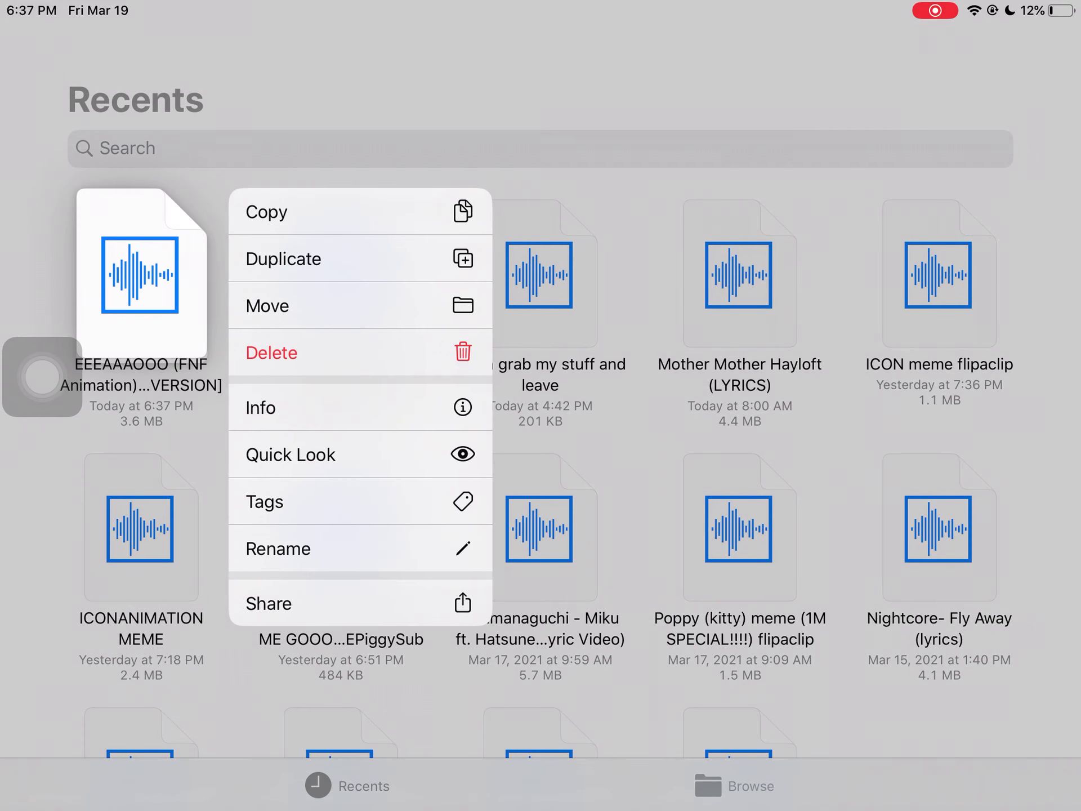
Step: Rename the EEEAAAOOO file to 'Old piano - bics art (Lyrics)' and play it
{"action": "left_click", "coordinate": [279, 548]}
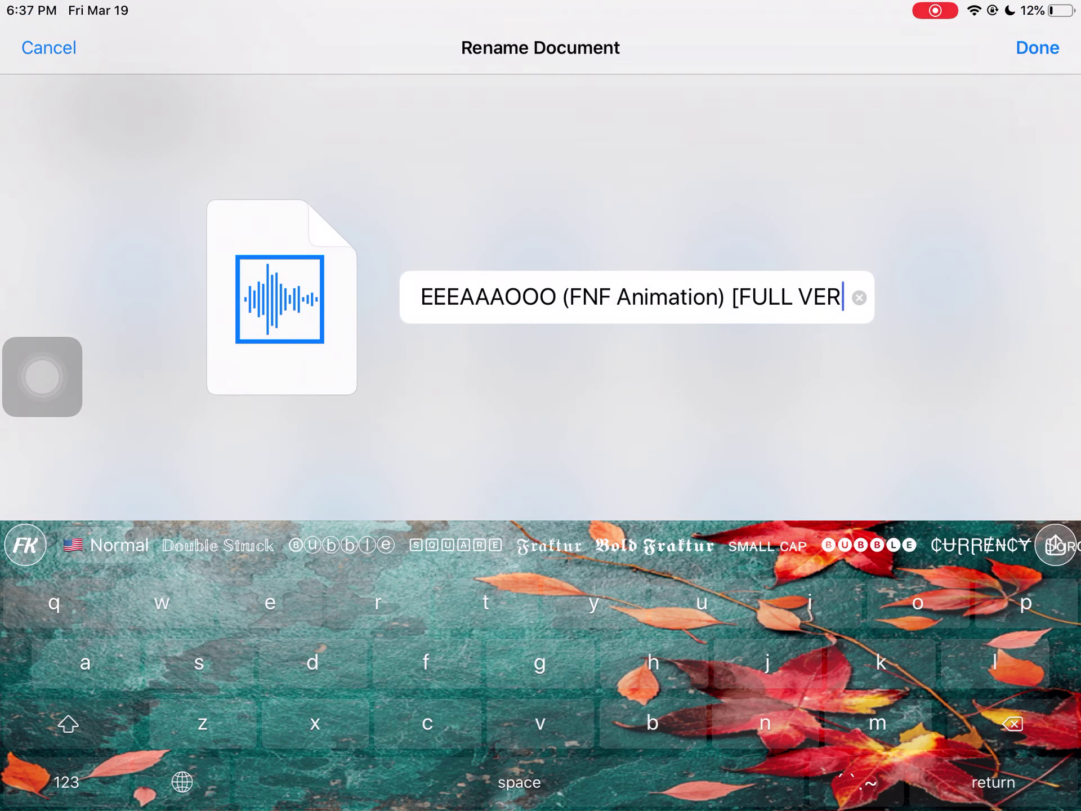
{"action": "key", "text": "BackSpace"}
{"action": "key", "text": "BackSpace"}
{"action": "key", "text": "BackSpace"}
{"action": "key", "text": "BackSpace"}
{"action": "key", "text": "BackSpace"}
{"action": "key", "text": "BackSpace"}
{"action": "key", "text": "BackSpace"}
{"action": "key", "text": "BackSpace"}
{"action": "key", "text": "BackSpace"}
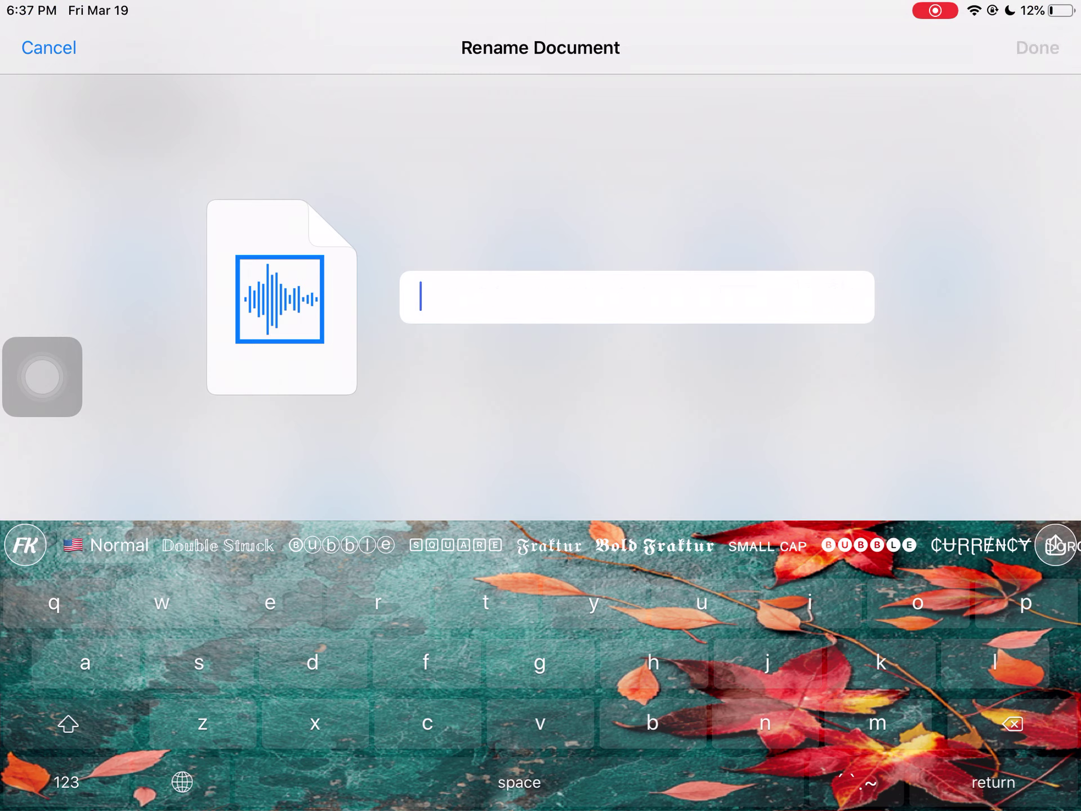
{"action": "type", "text": "Old "}
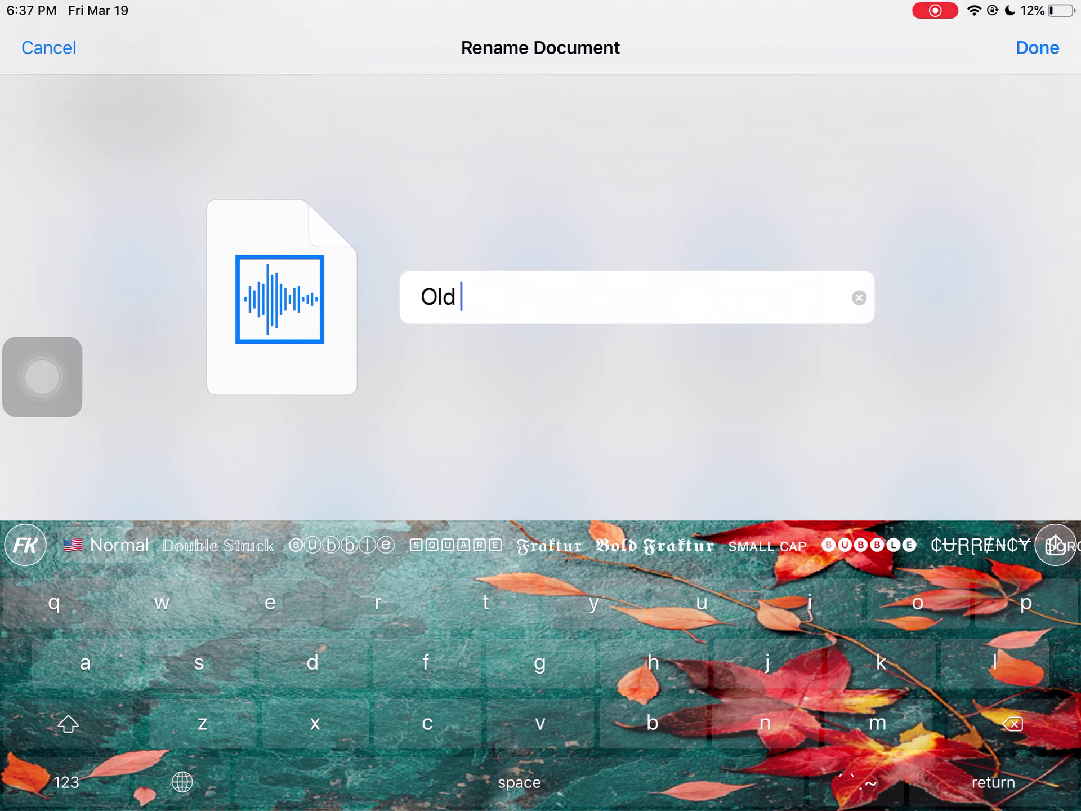
{"action": "type", "text": "piano"}
{"action": "left_click", "coordinate": [67, 781]}
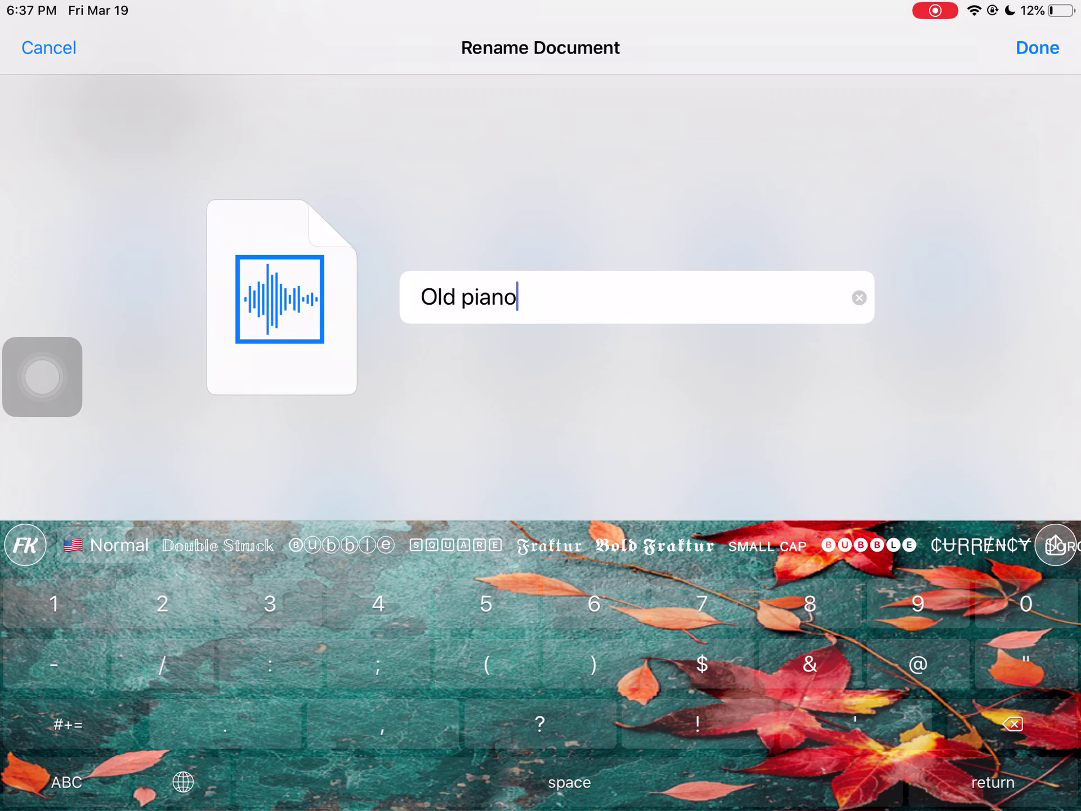
{"action": "left_click", "coordinate": [67, 782]}
{"action": "type", "text": "- "}
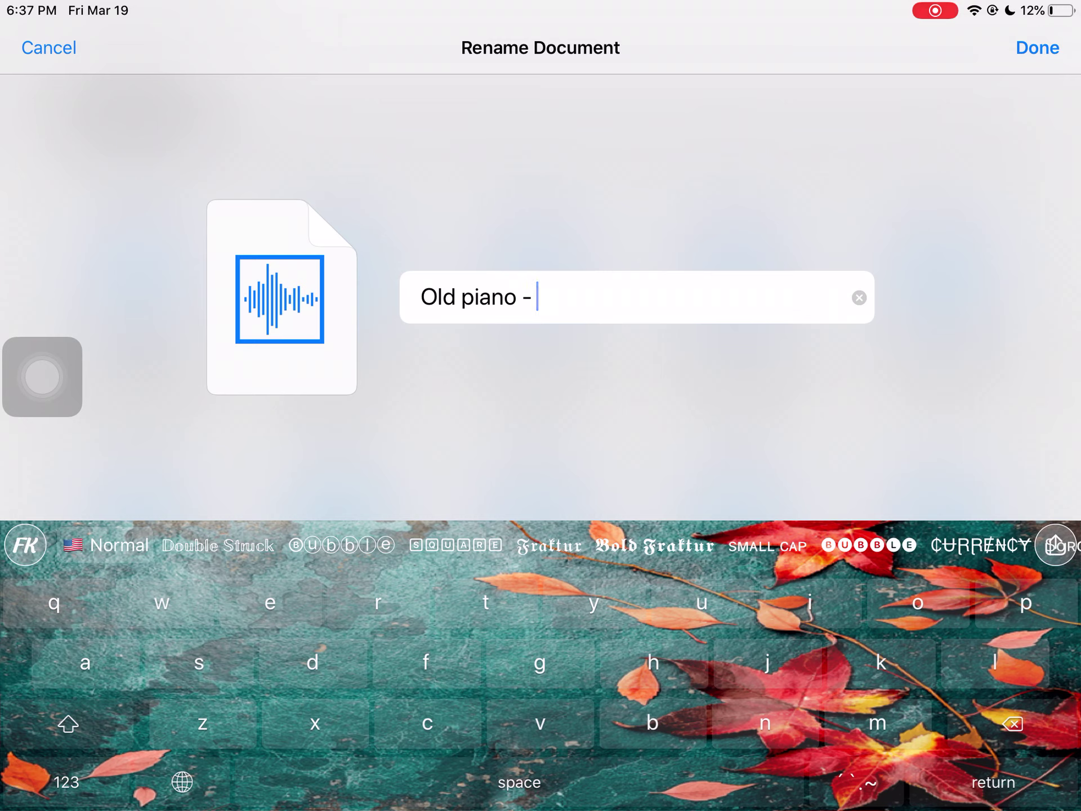
{"action": "type", "text": "bic"}
{"action": "type", "text": "s art "}
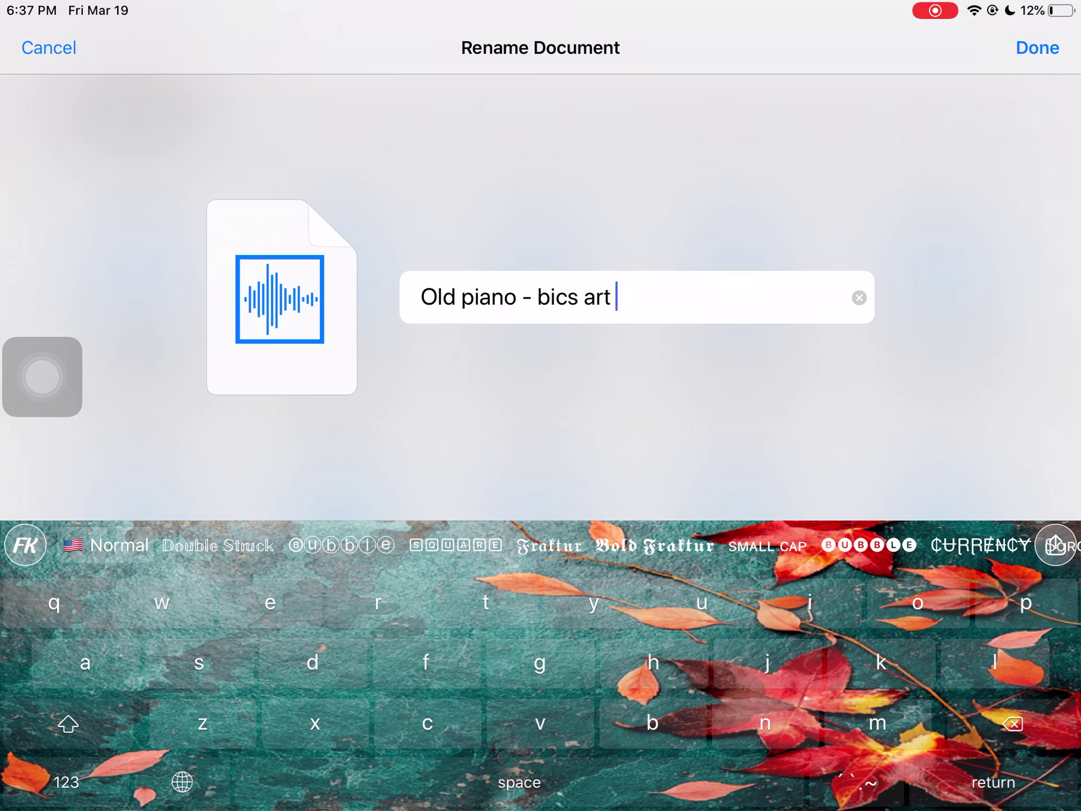
{"action": "type", "text": "(L"}
{"action": "type", "text": "yrics"}
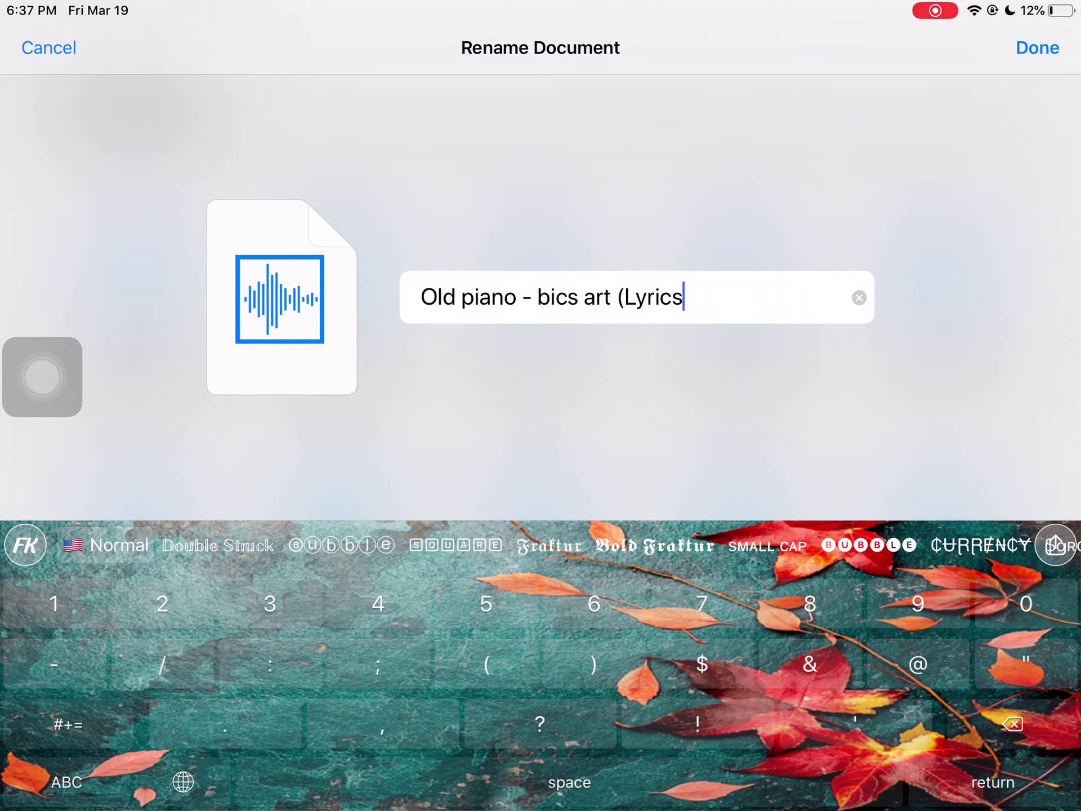
{"action": "type", "text": ")"}
{"action": "left_click", "coordinate": [1037, 47]}
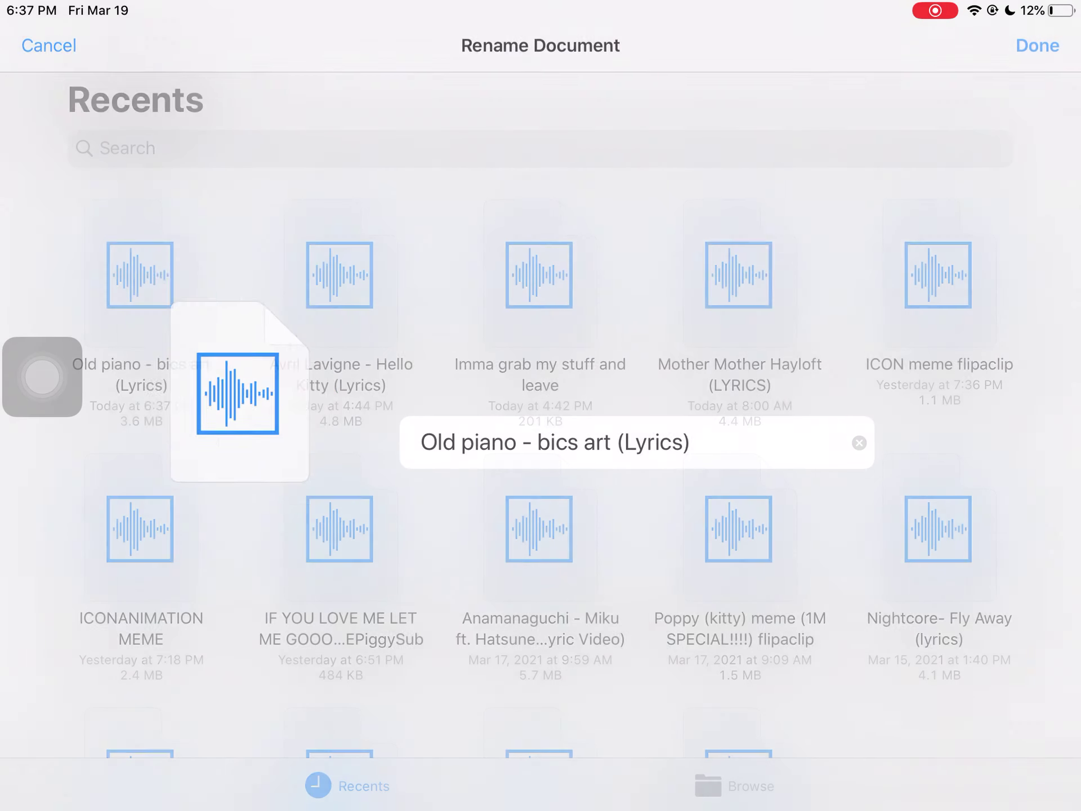
{"action": "left_click", "coordinate": [140, 274]}
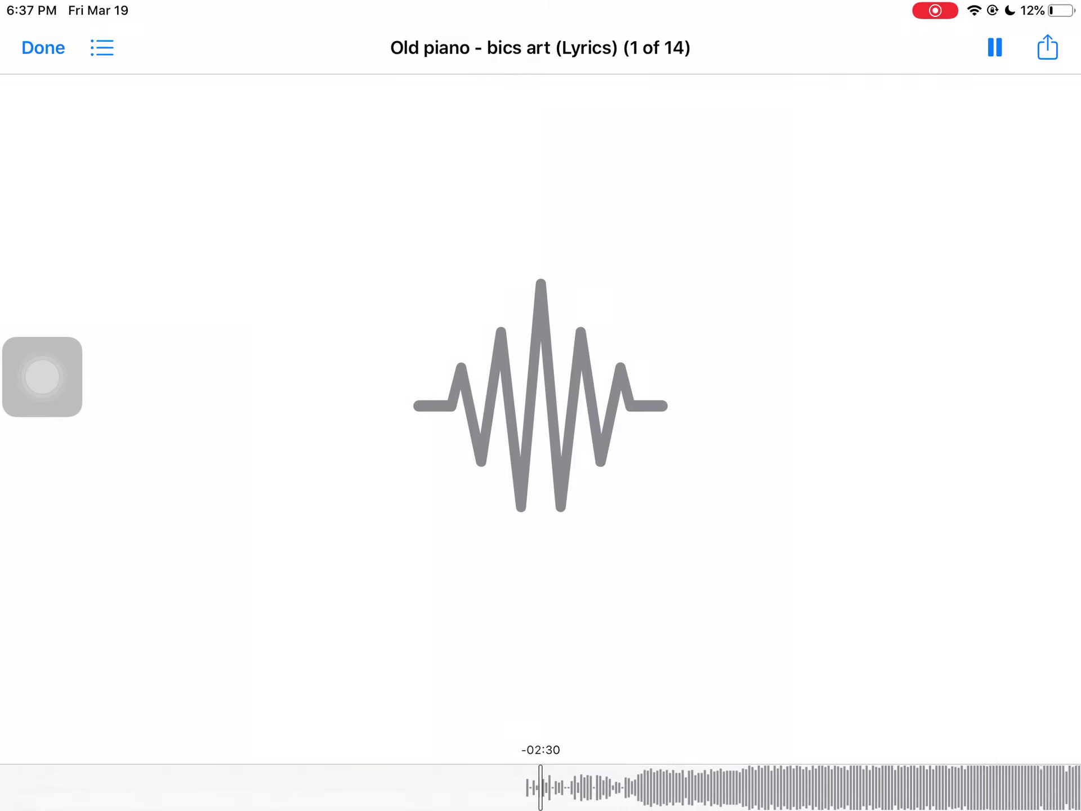
Step: Pause and then resume 'Old piano - bics art (Lyrics)' playback
{"action": "key", "text": "space"}
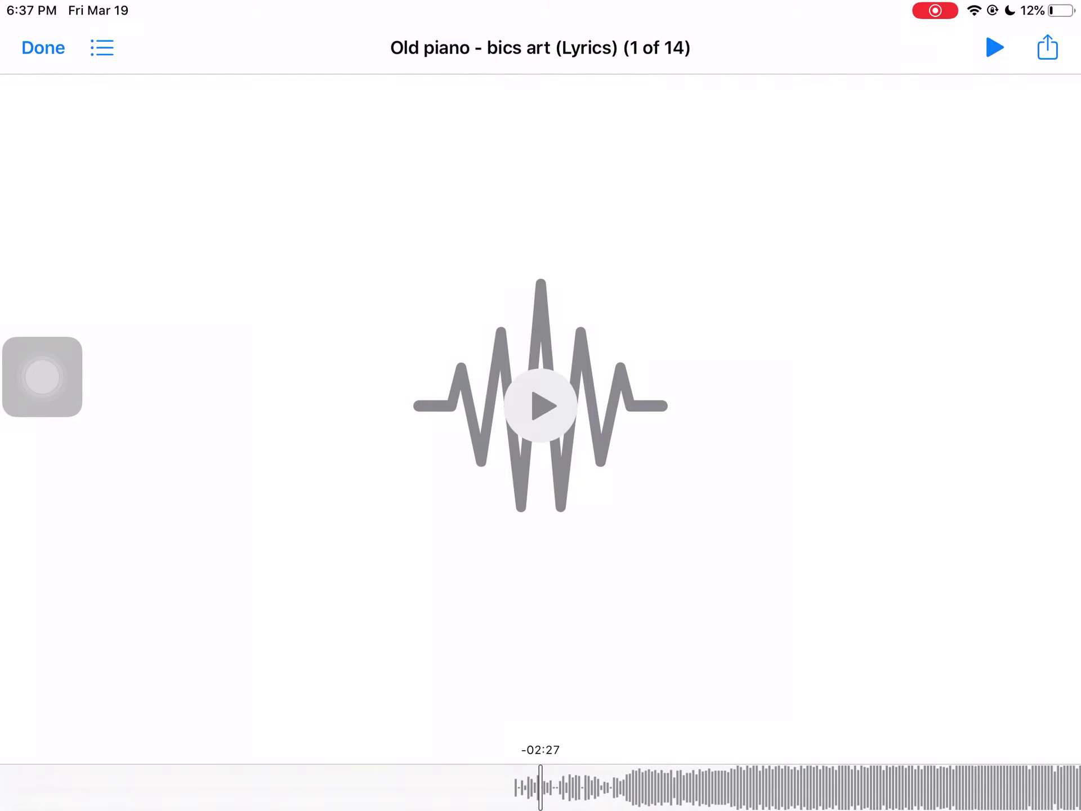
{"action": "key", "text": "space"}
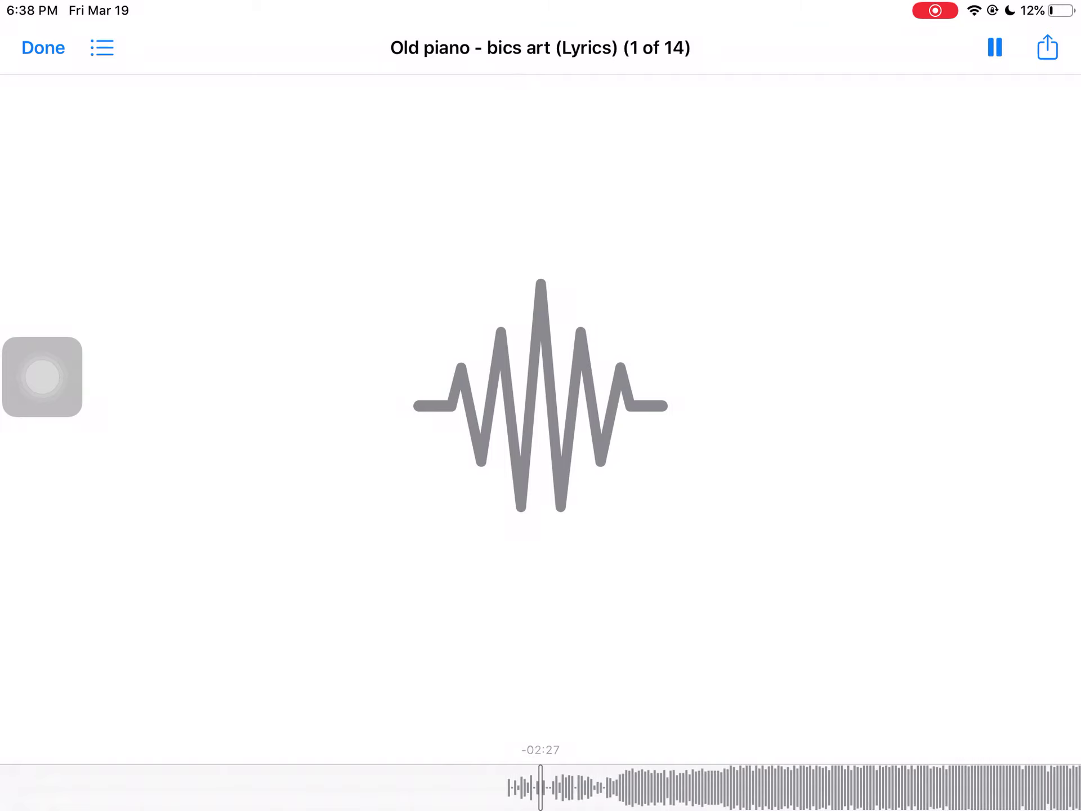